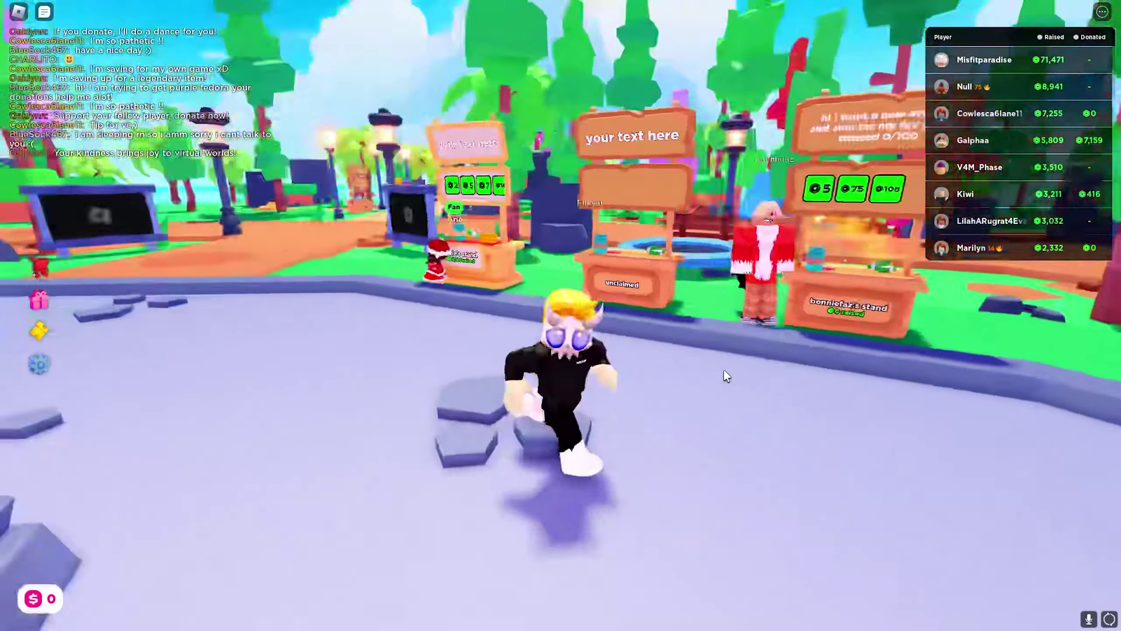
key("w")
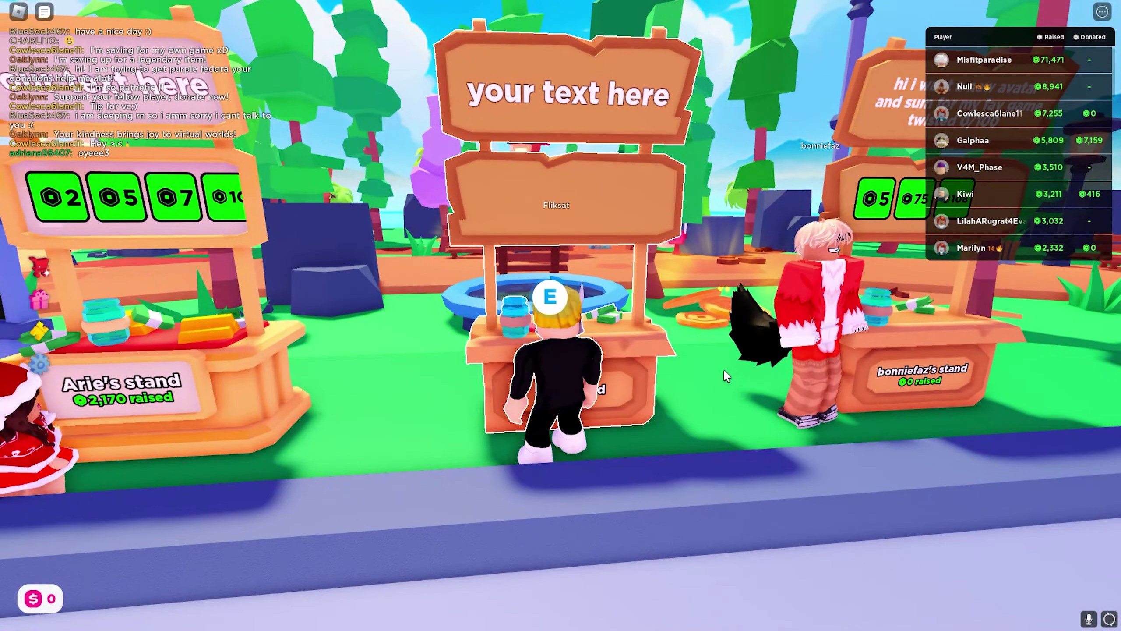
- Run back to the row of donation stands and claim the empty middle booth
key("e")
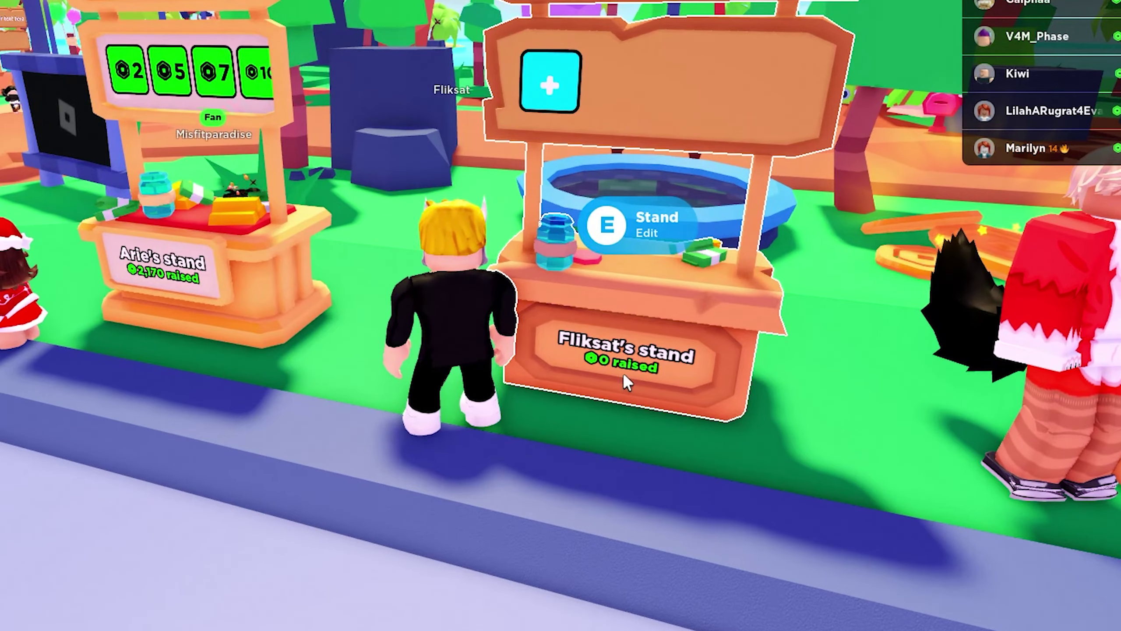
- Look over the neighbouring stand's gamepasses, then open Edit Booth for your claimed stand
key("d")
key("s")
key("w")
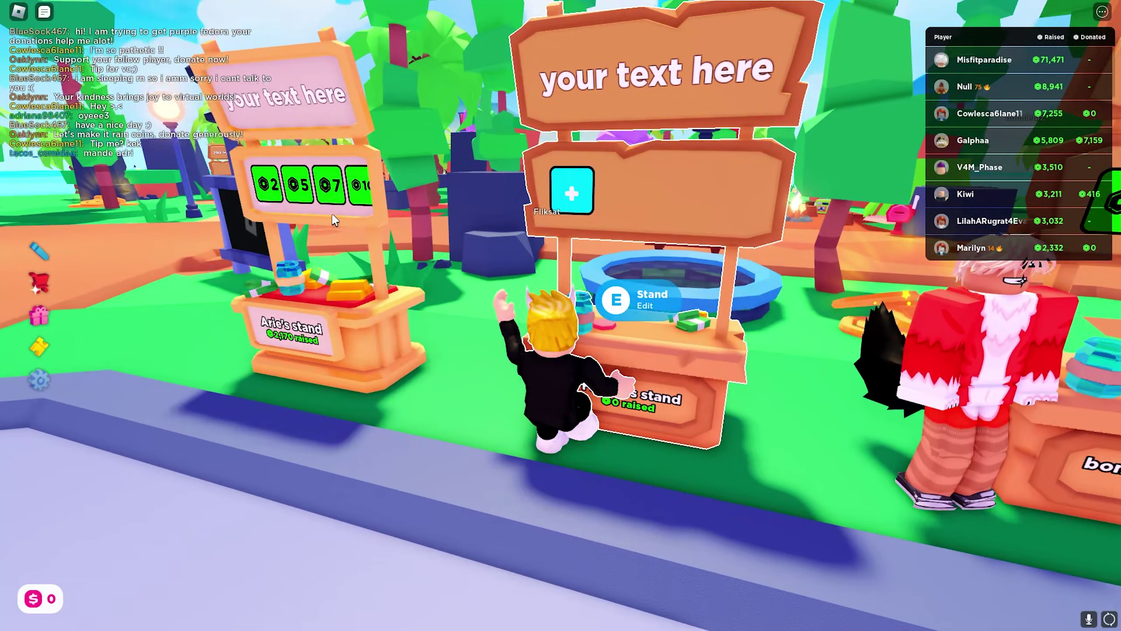
key("a")
mouse_move(660, 212)
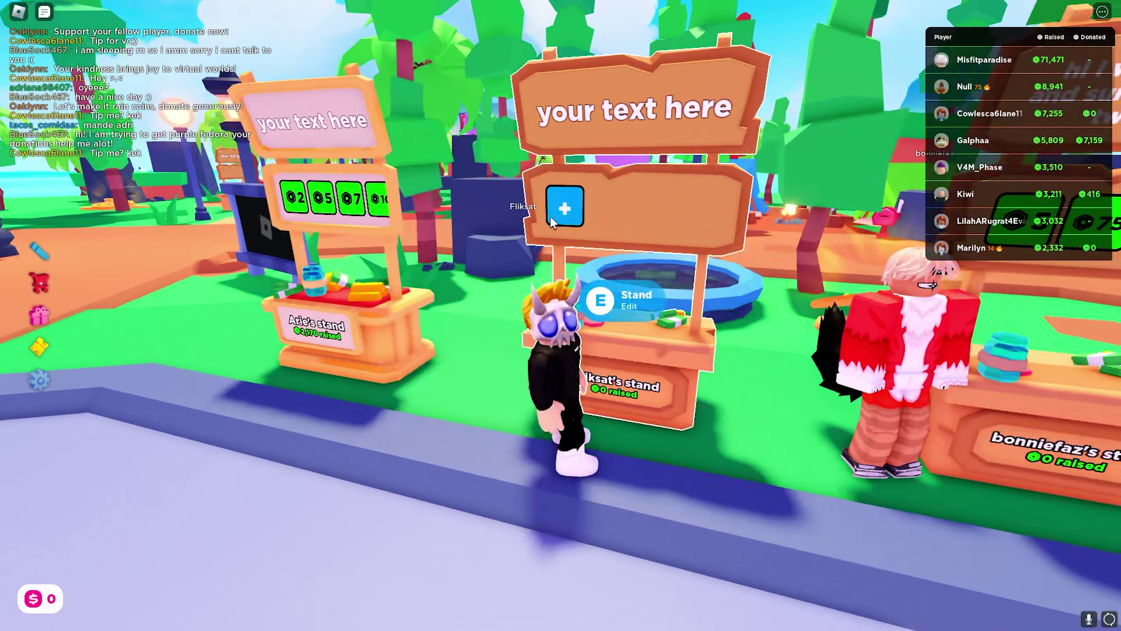
scroll(559, 212, "up", 3)
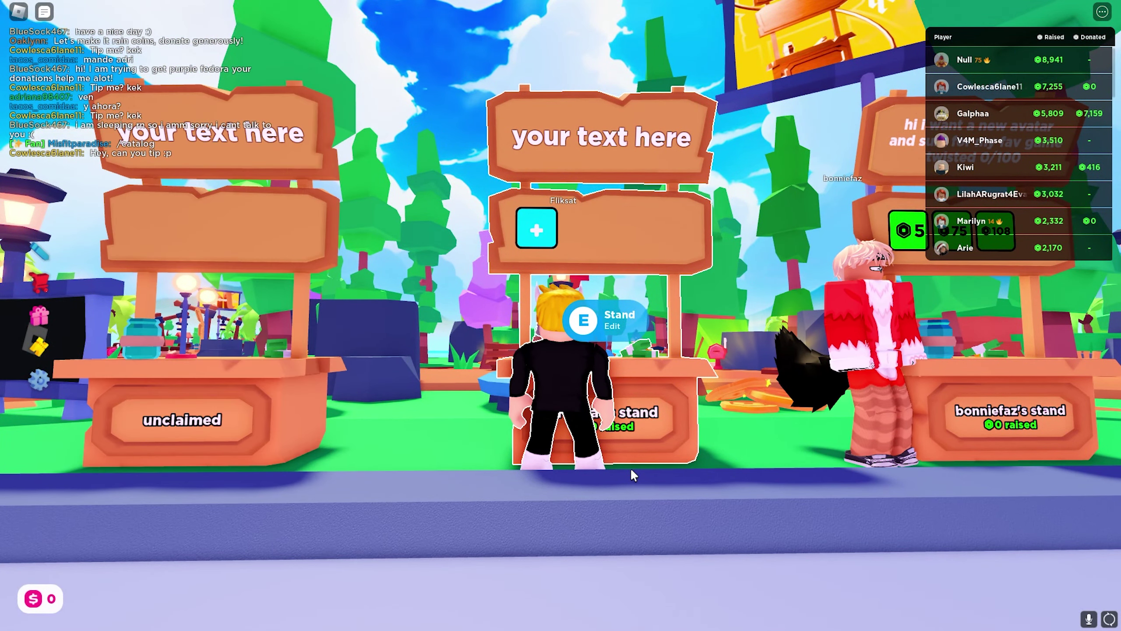
key("e")
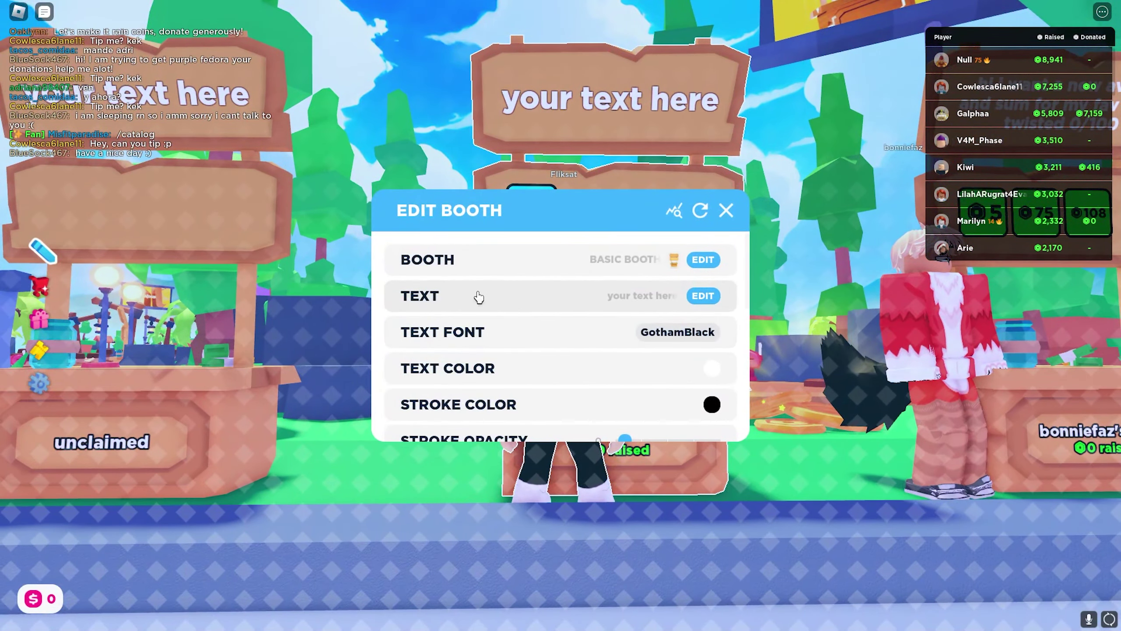
- Replace the placeholder sign text with 'Fam' and apply it
left_click(703, 296)
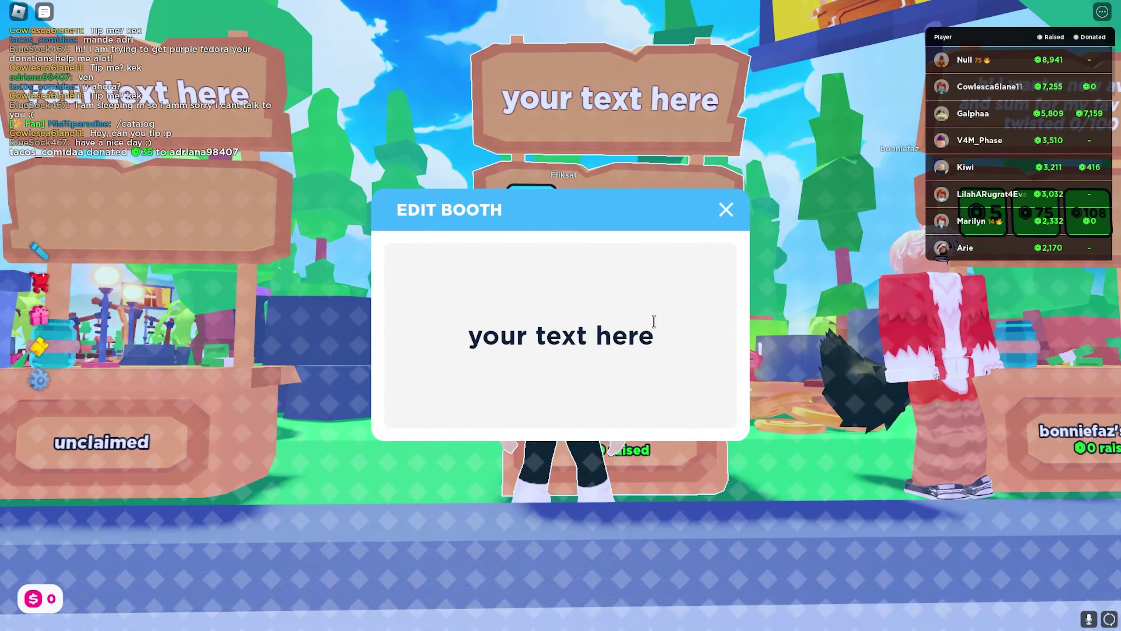
left_click(578, 338)
key("ctrl+a")
key("BackSpace")
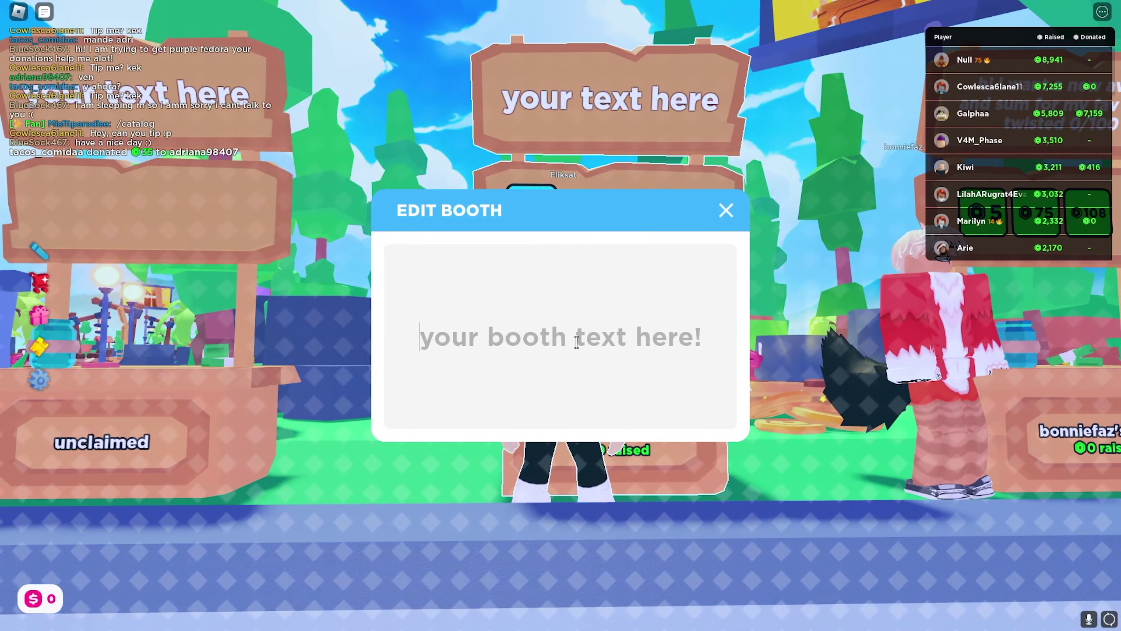
type("Fam")
left_click(726, 210)
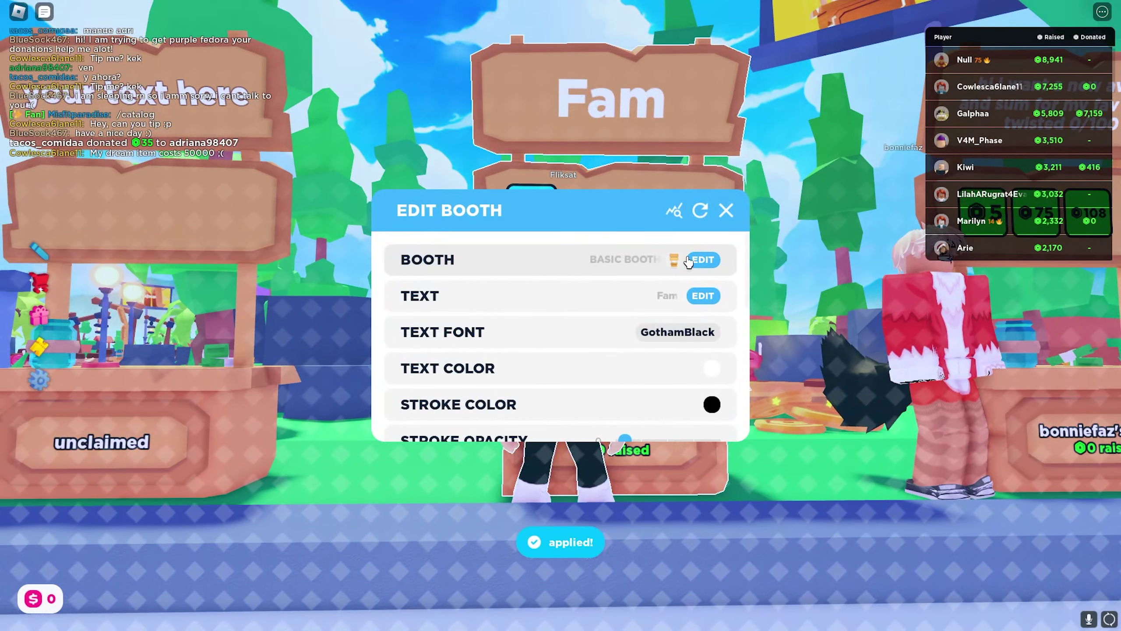
left_click(714, 260)
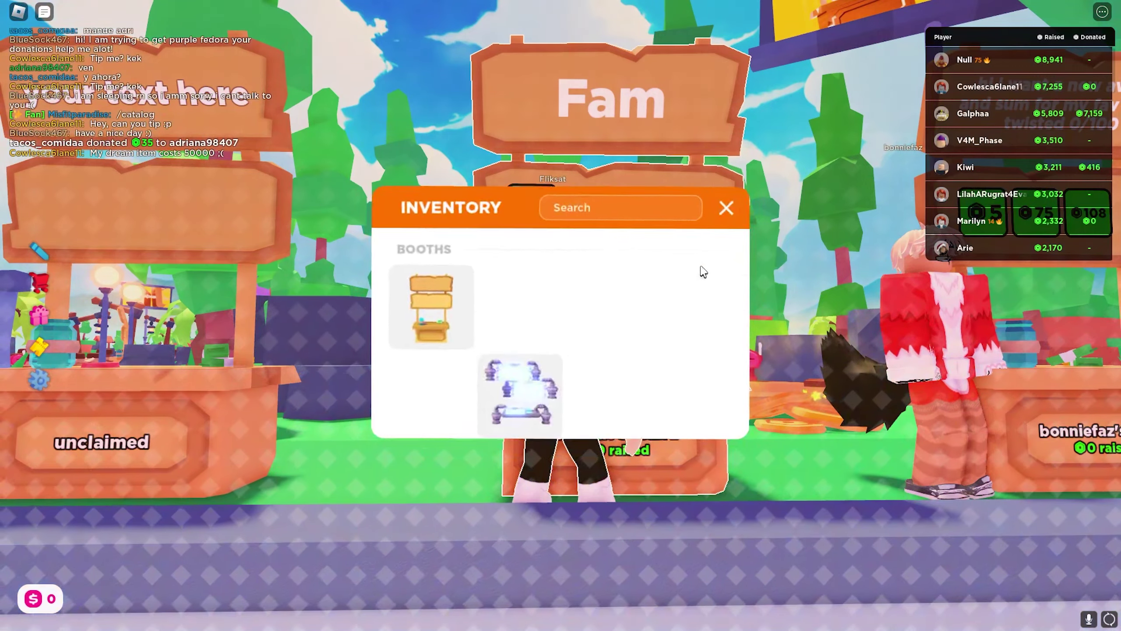
left_click(599, 325)
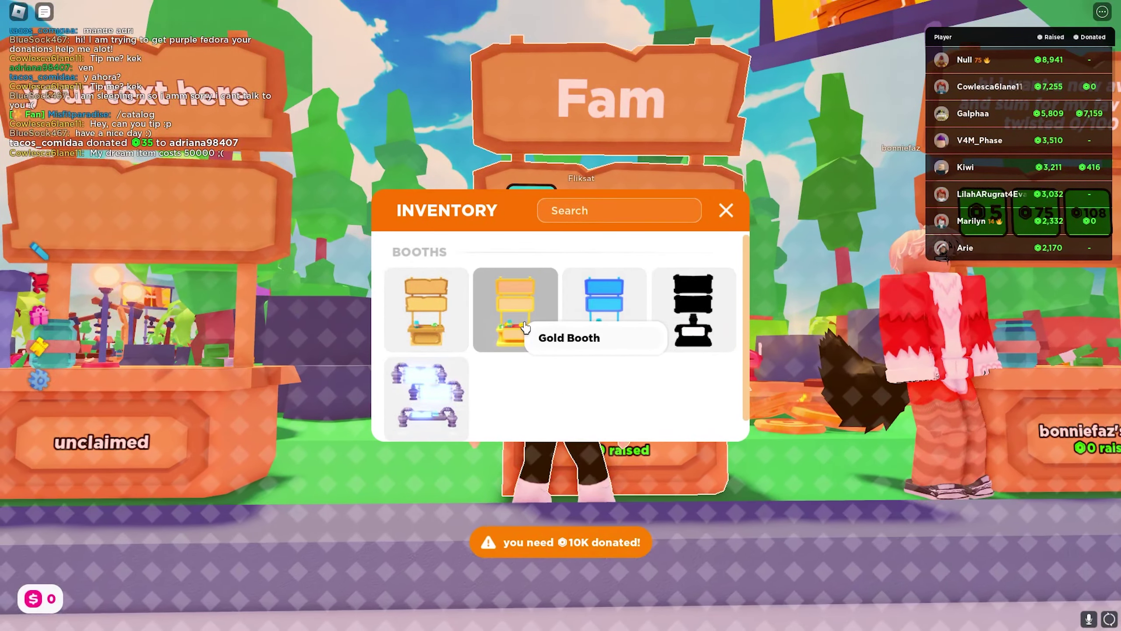
left_click(525, 326)
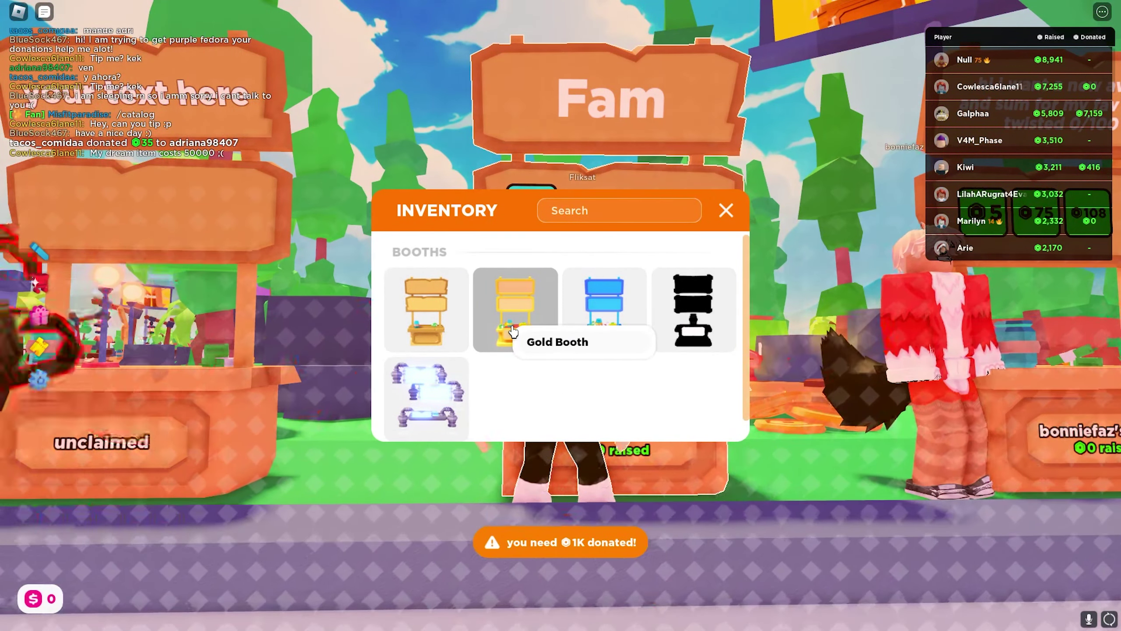
left_click(426, 311)
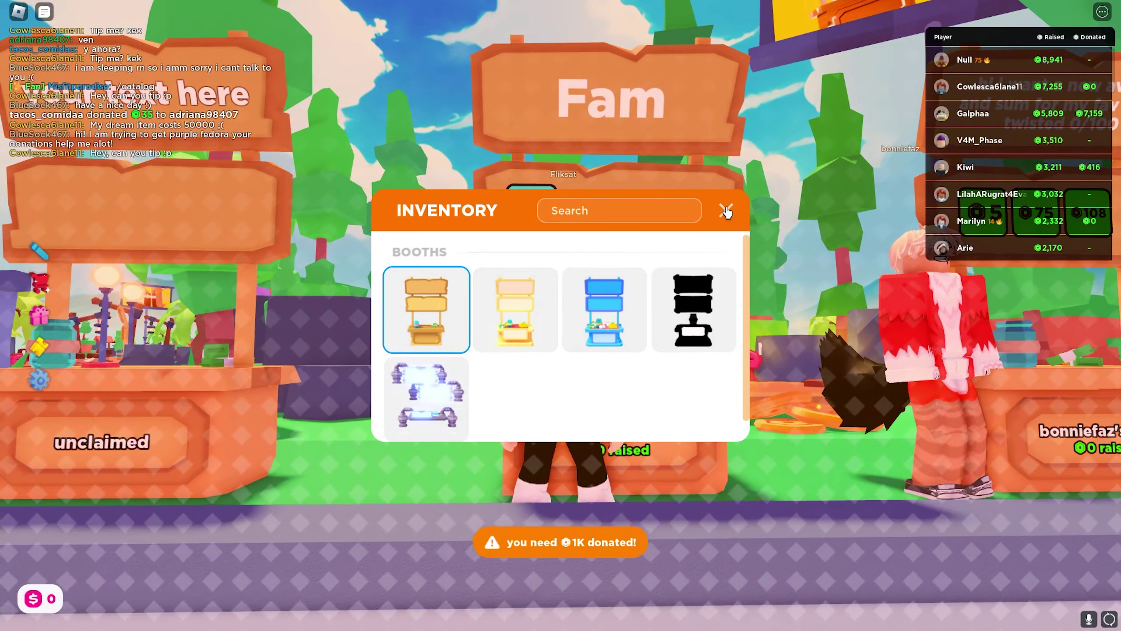
left_click(725, 210)
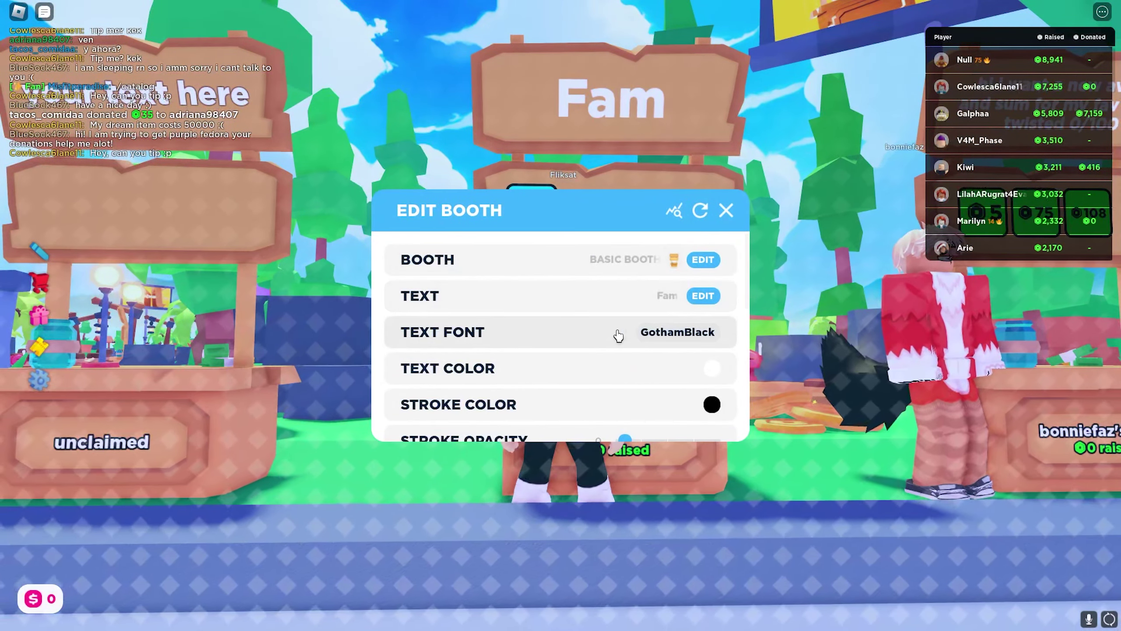
- Change the sign font to Cartoon, after briefly trying Garamond
left_click(592, 336)
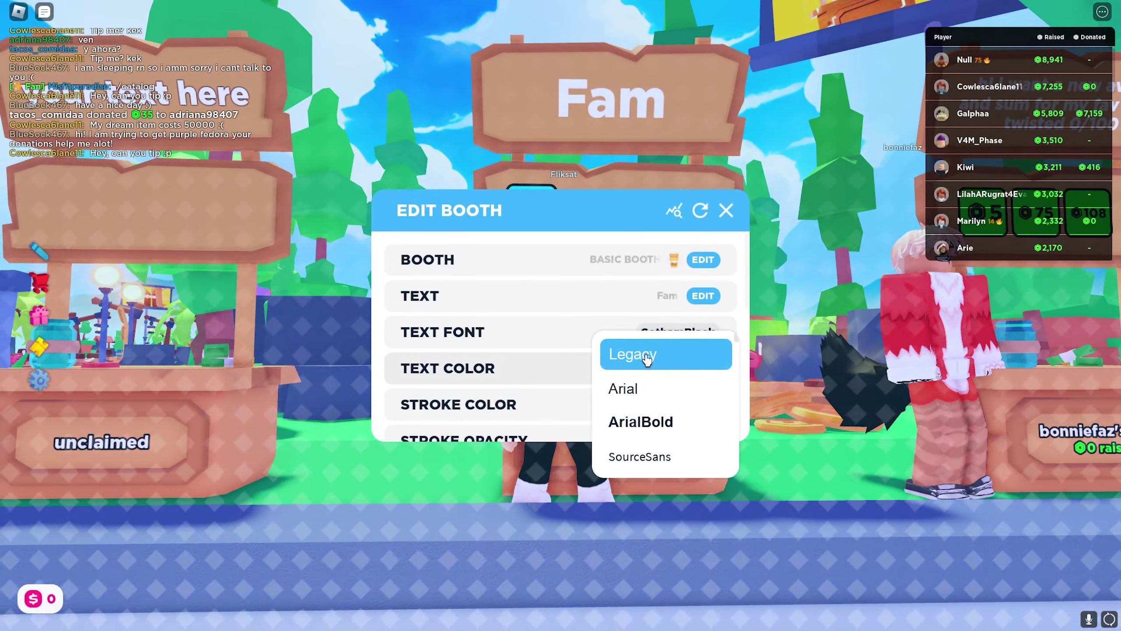
scroll(654, 387, "down", 6)
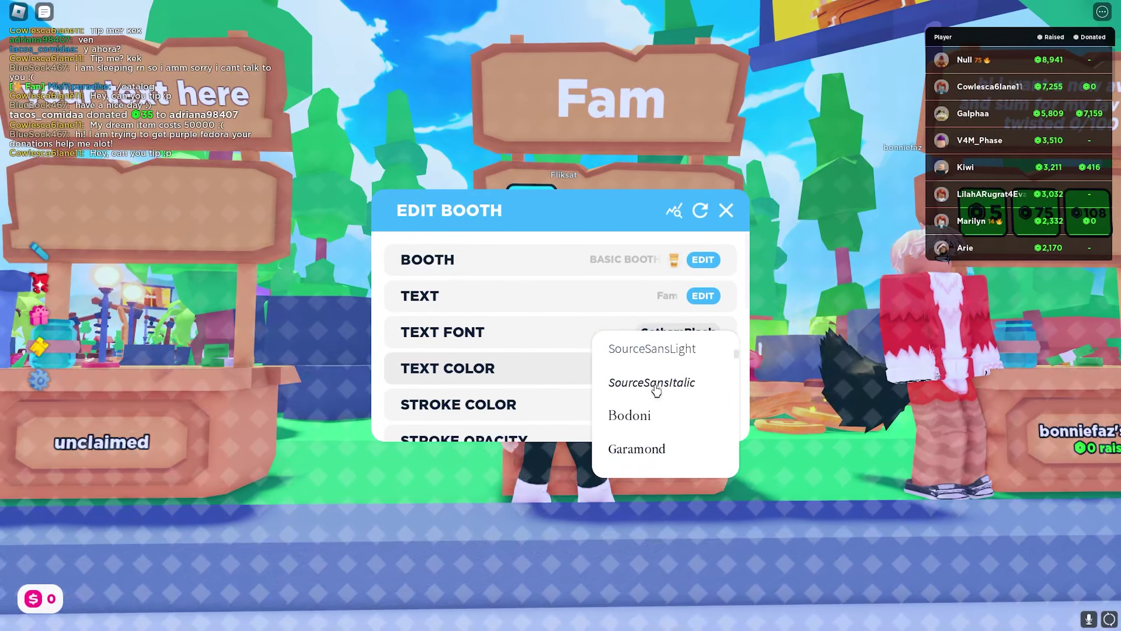
left_click(656, 360)
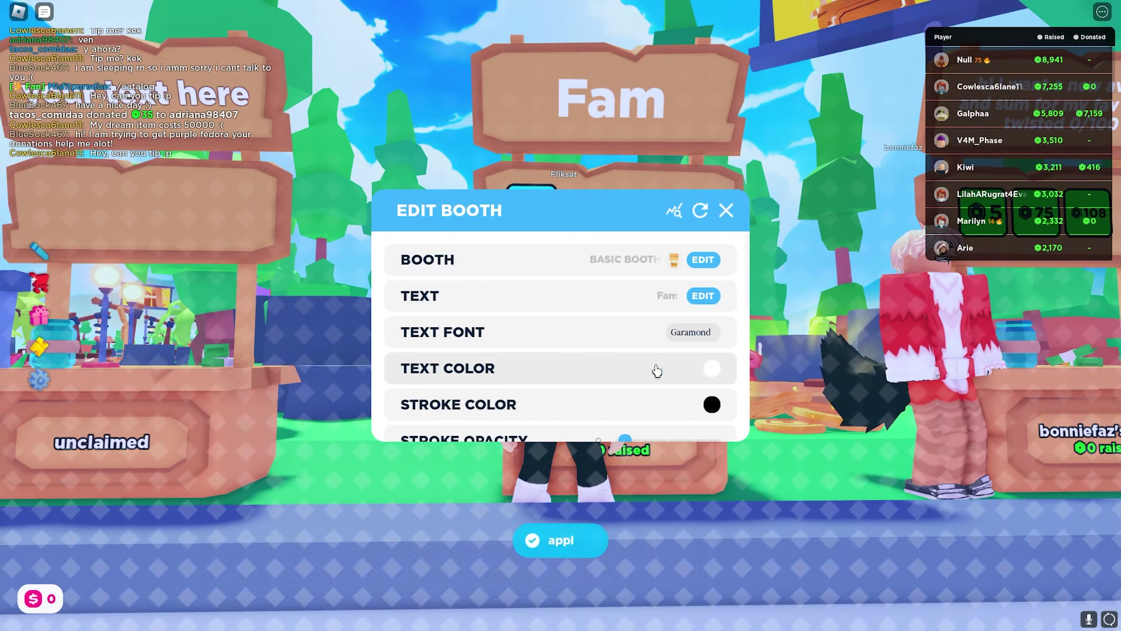
left_click(691, 336)
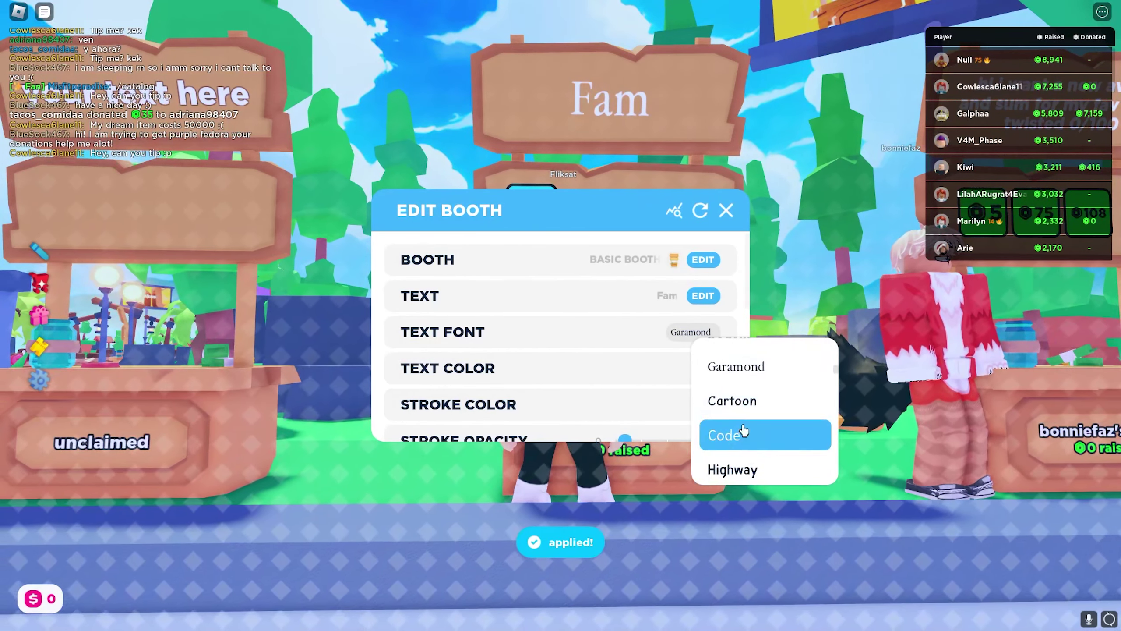
left_click(739, 398)
- Give the text a pale yellow stroke at 0.65 opacity
scroll(629, 414, "down", 2)
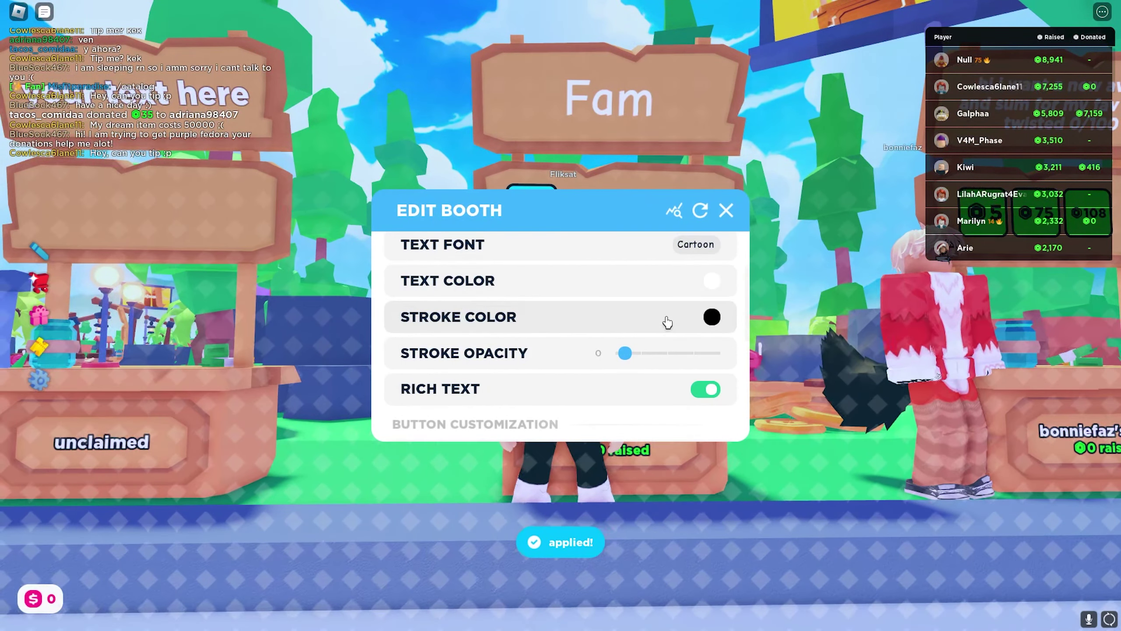
left_click(712, 316)
left_click(748, 340)
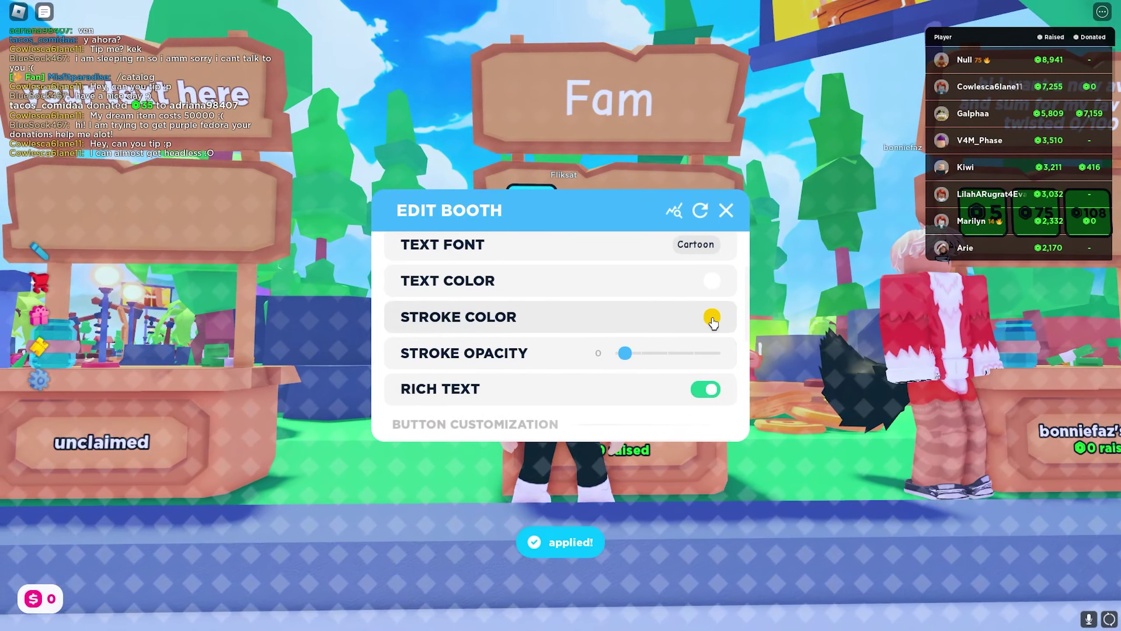
left_click(710, 317)
left_click(792, 371)
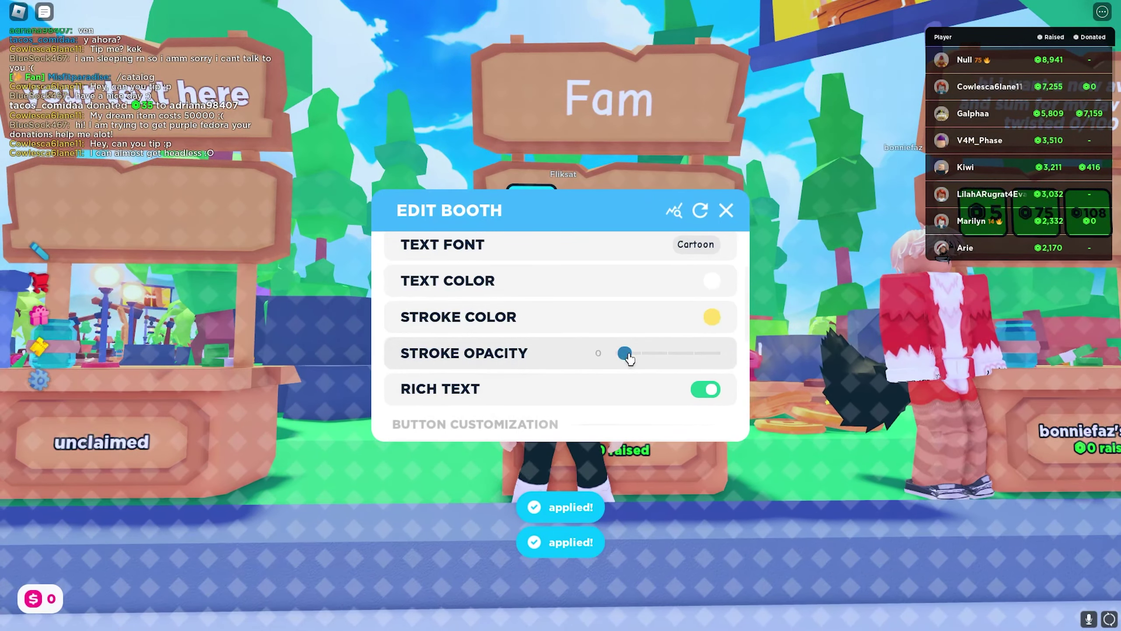
left_click_drag(626, 354, 698, 353)
- Set the stroke colour back to black and adjust its opacity
left_click(714, 318)
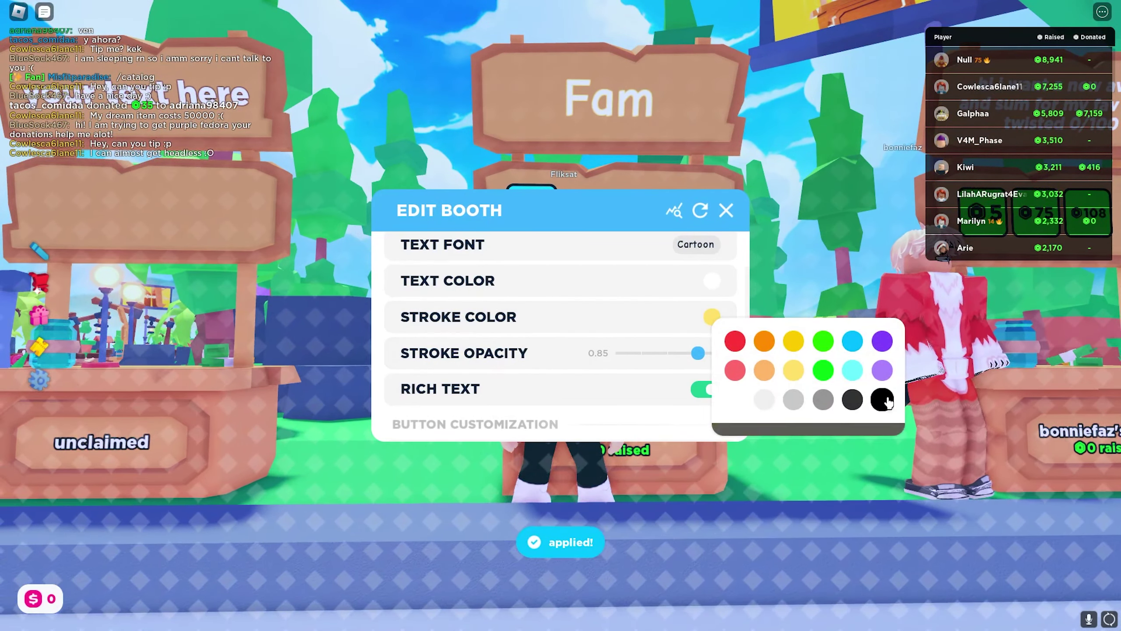
left_click(884, 398)
mouse_move(698, 354)
left_mouse_down()
mouse_move(676, 359)
mouse_move(716, 352)
mouse_move(648, 356)
left_mouse_up()
scroll(640, 366, "down", 4)
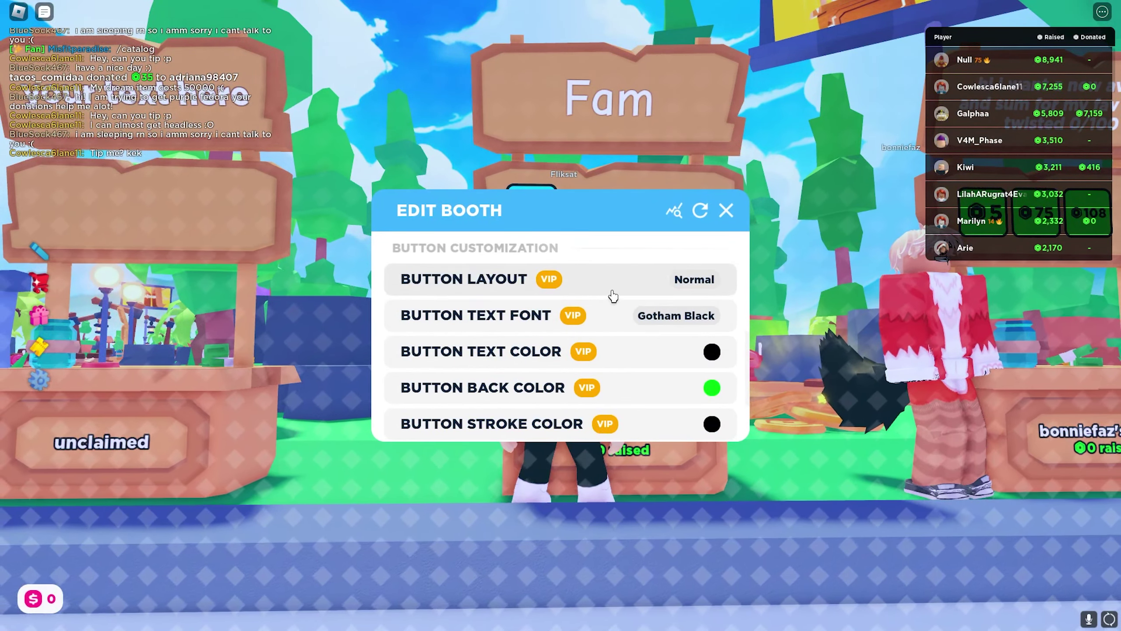
scroll(612, 307, "down", 2)
scroll(612, 308, "up", 6)
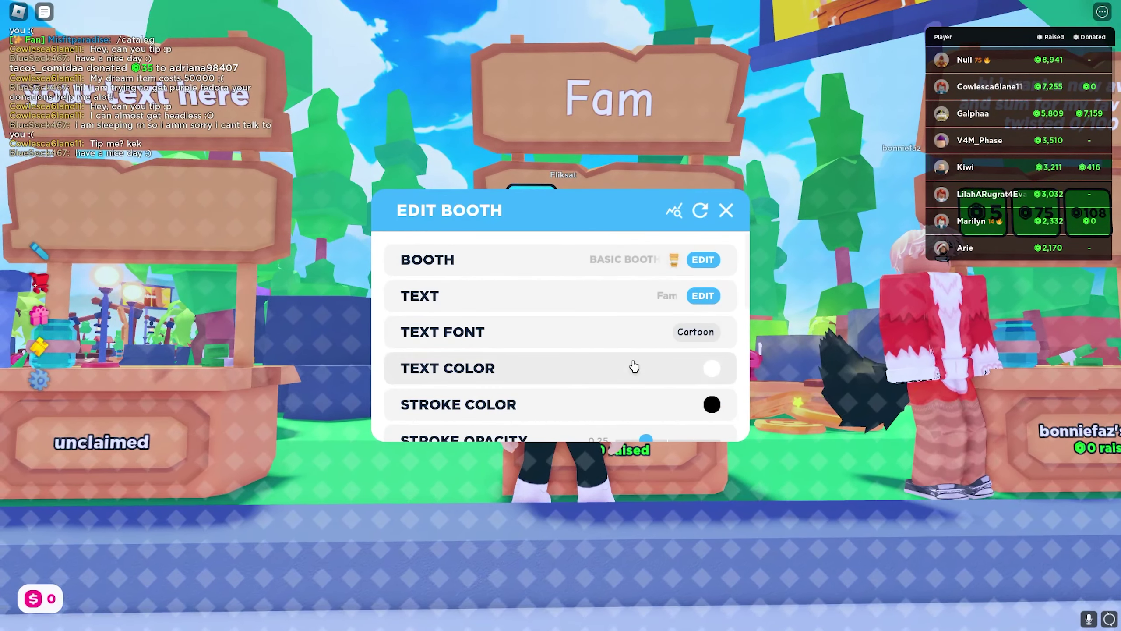
- Keep the Fam text white after trying green, then close Edit Booth
left_click(711, 368)
left_click(788, 397)
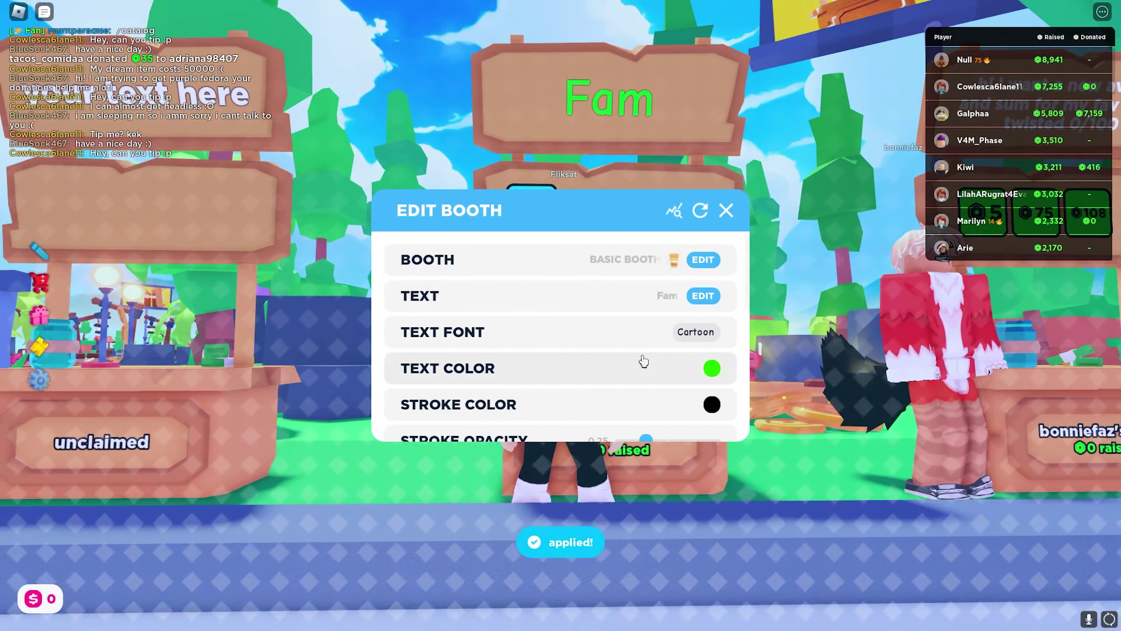
left_click(690, 376)
left_click(720, 450)
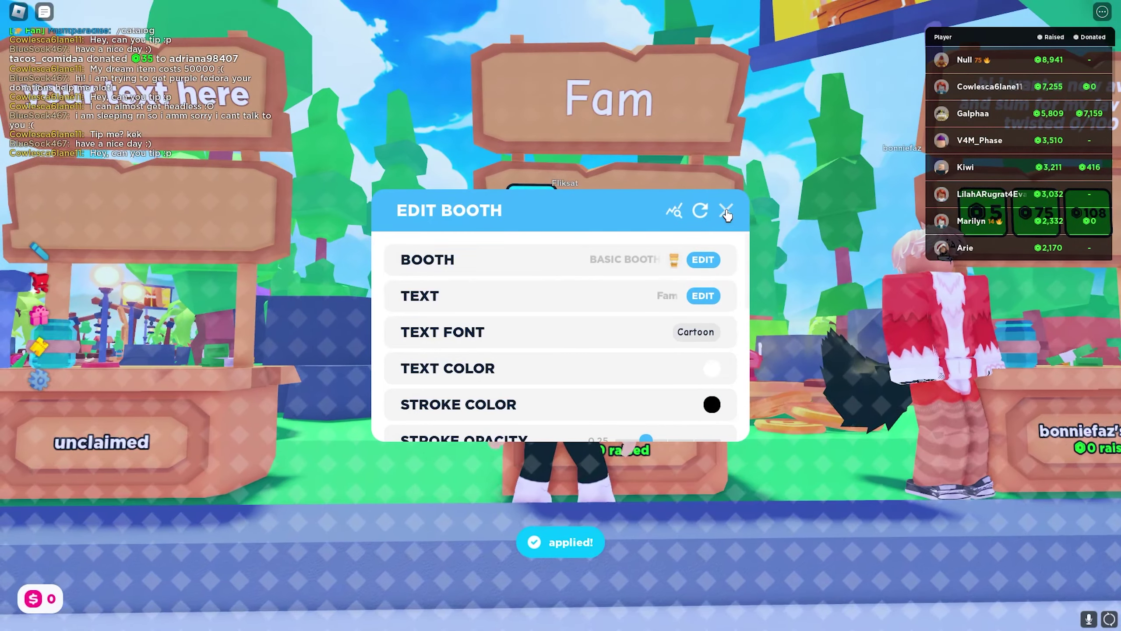
left_click(727, 211)
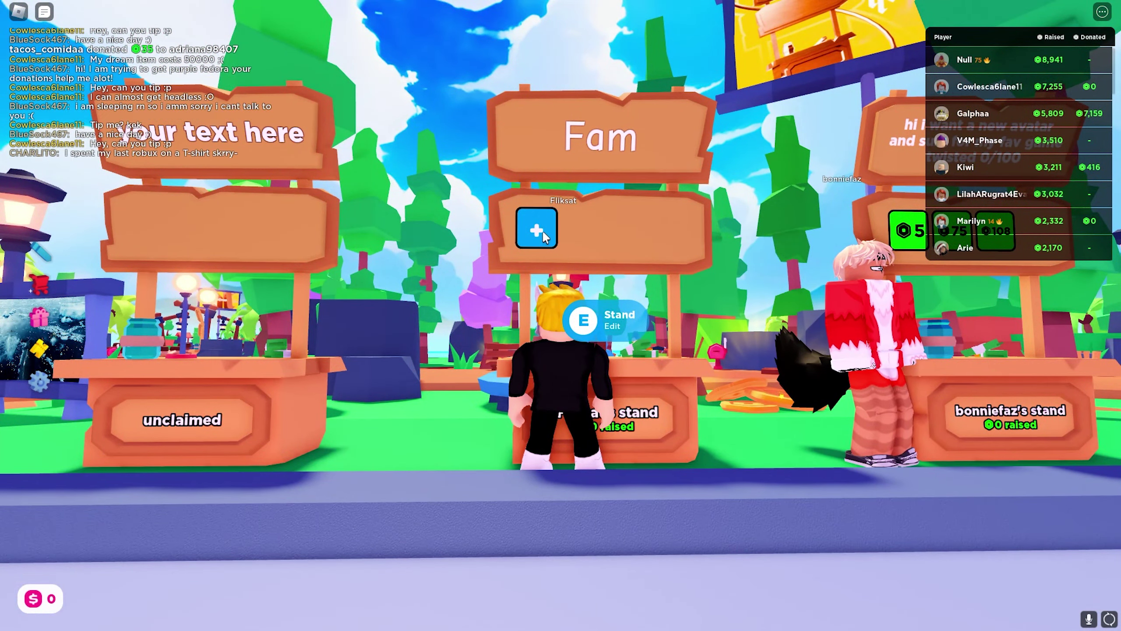
- Check the neighbouring stand's 5-Robux gamepass, then walk back to the Fam stand
key("d")
mouse_move(684, 233)
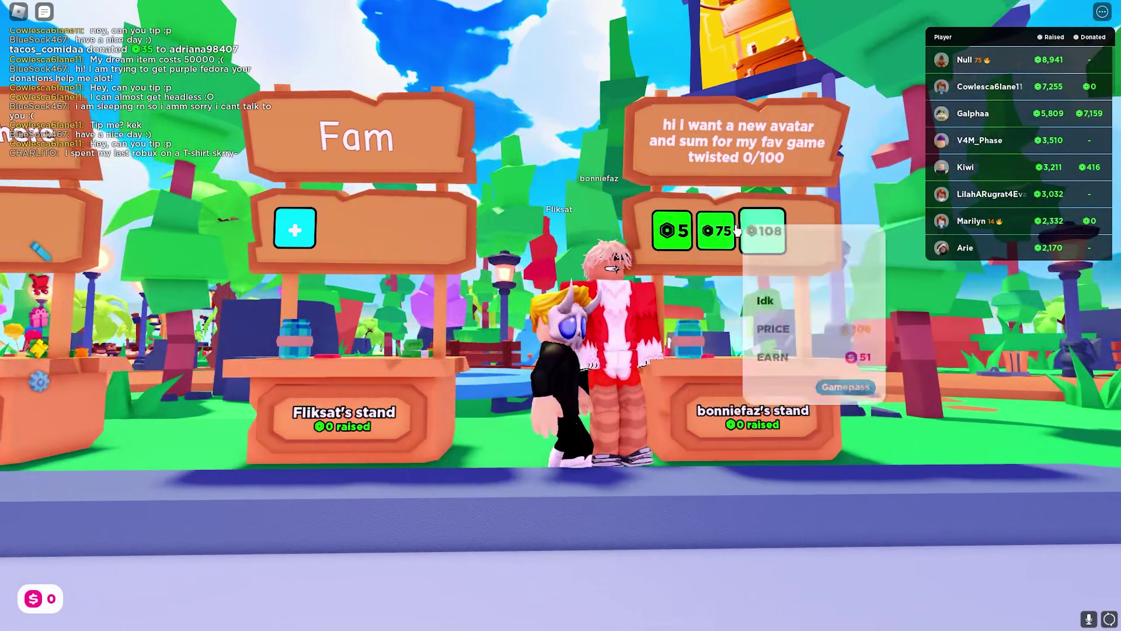
key("a")
key("a")
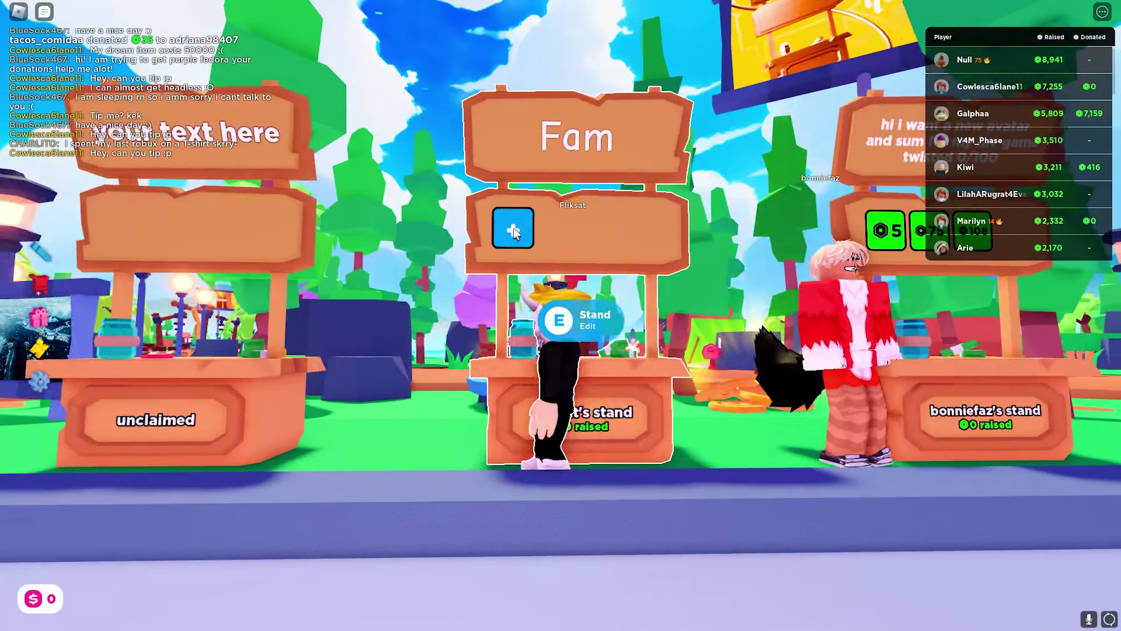
scroll(558, 228, "up", 3)
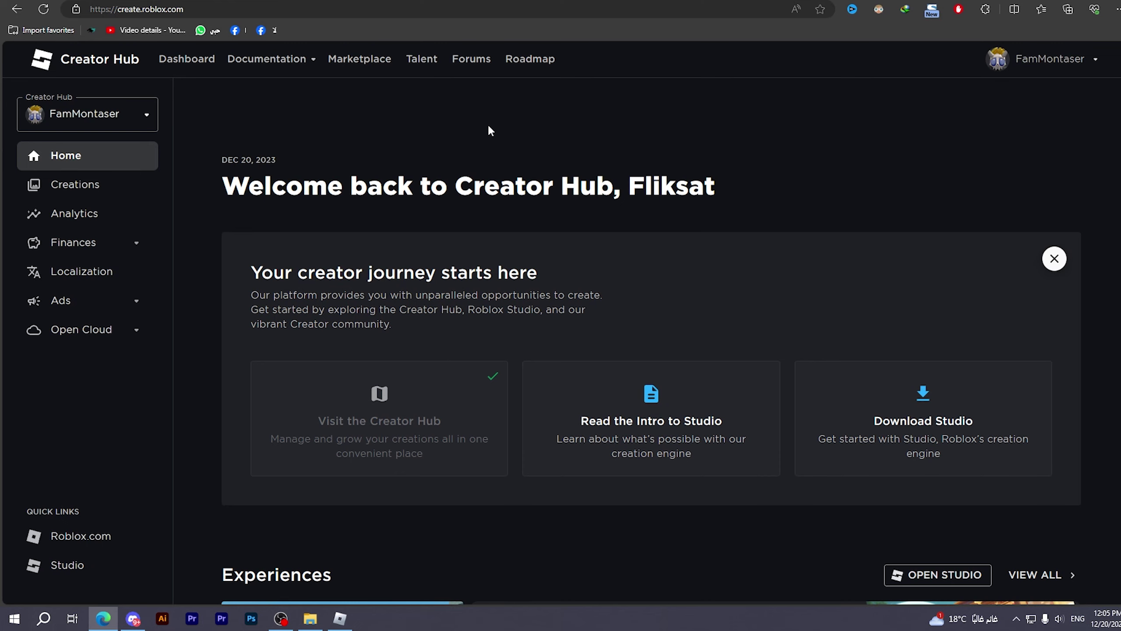
- Go to Creations in Creator Hub to list the account's single experience under My Experiences
scroll(558, 189, "down", 8)
scroll(553, 195, "up", 8)
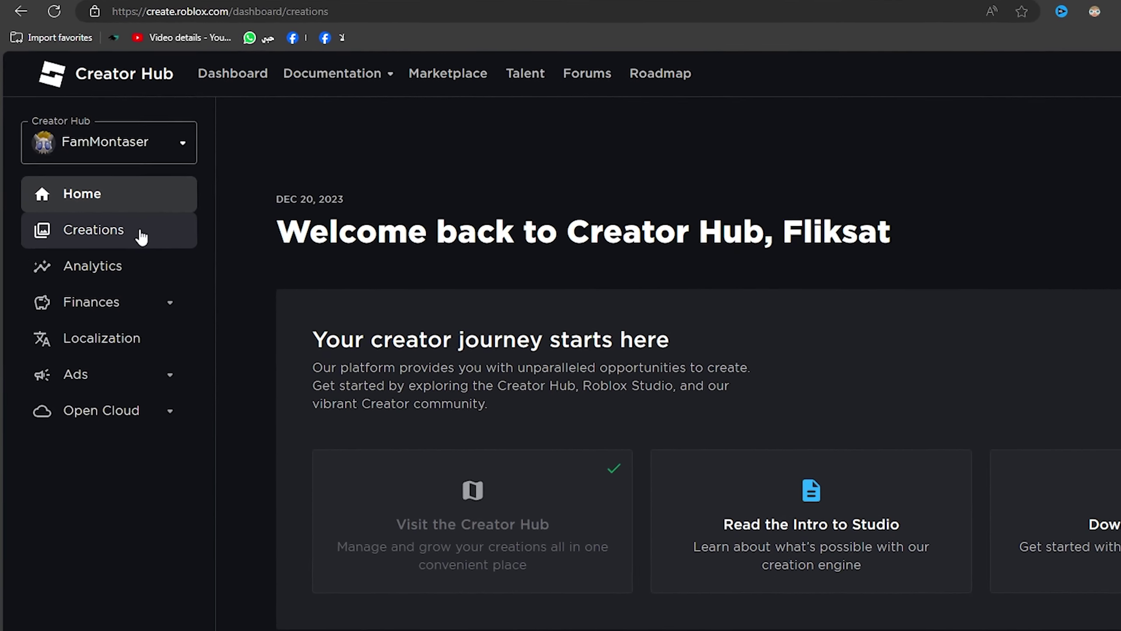
left_click(108, 185)
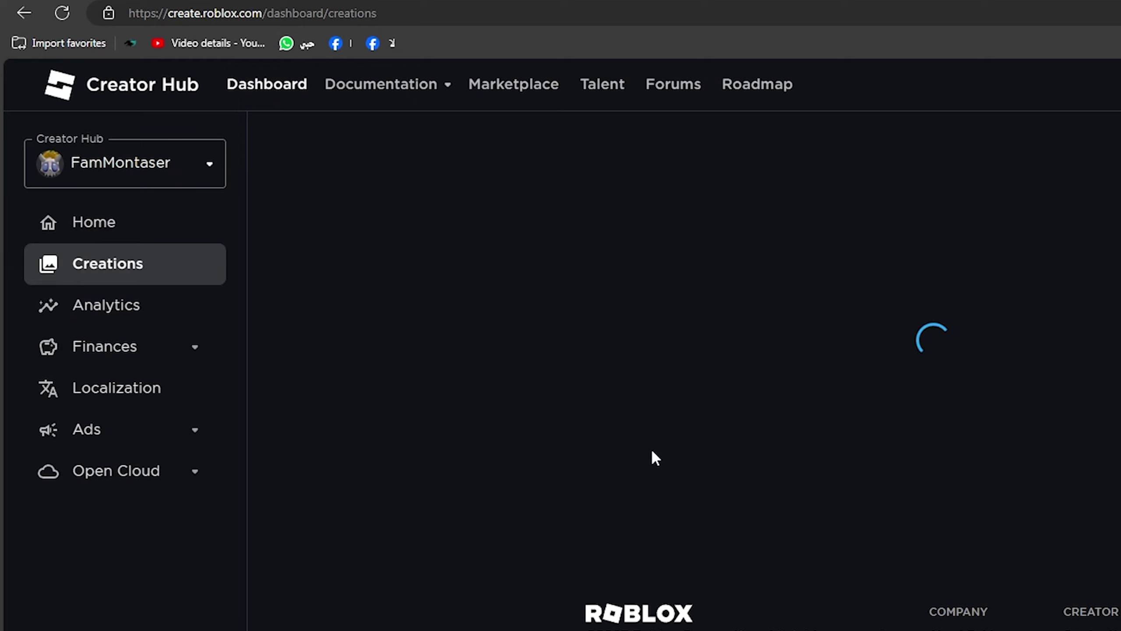
scroll(385, 218, "down", 2)
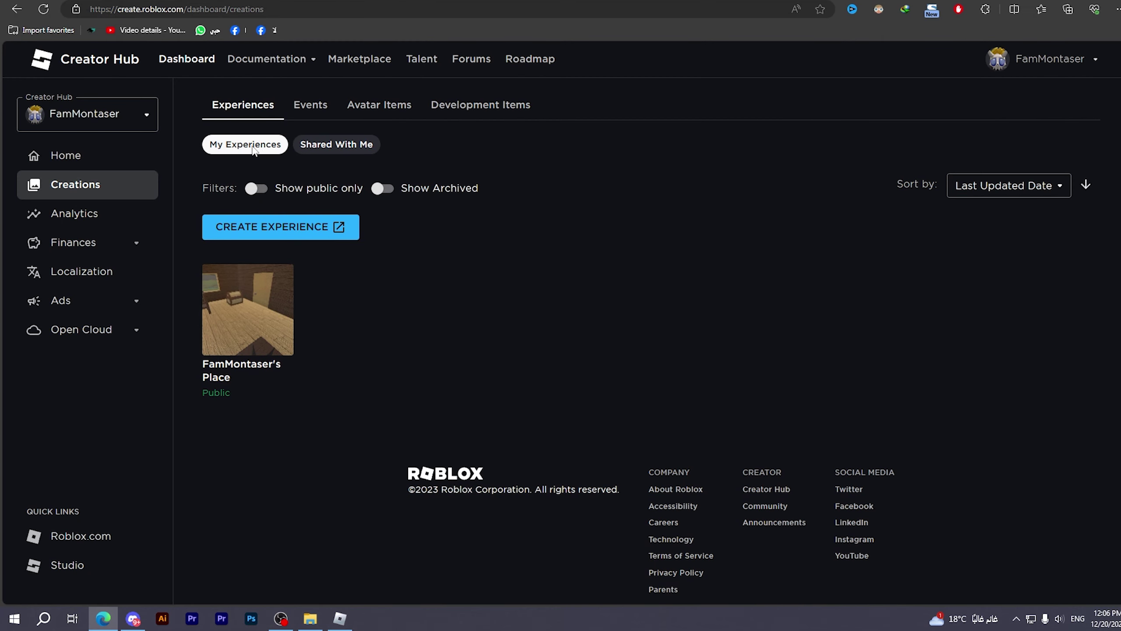
scroll(271, 194, "up", 2)
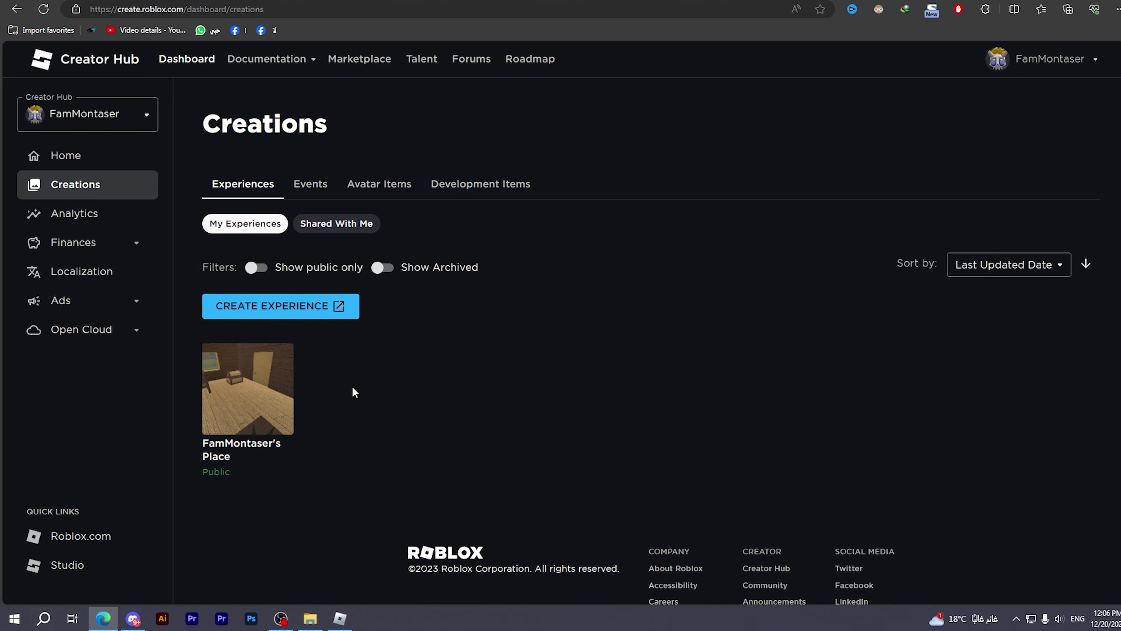
scroll(306, 403, "down", 2)
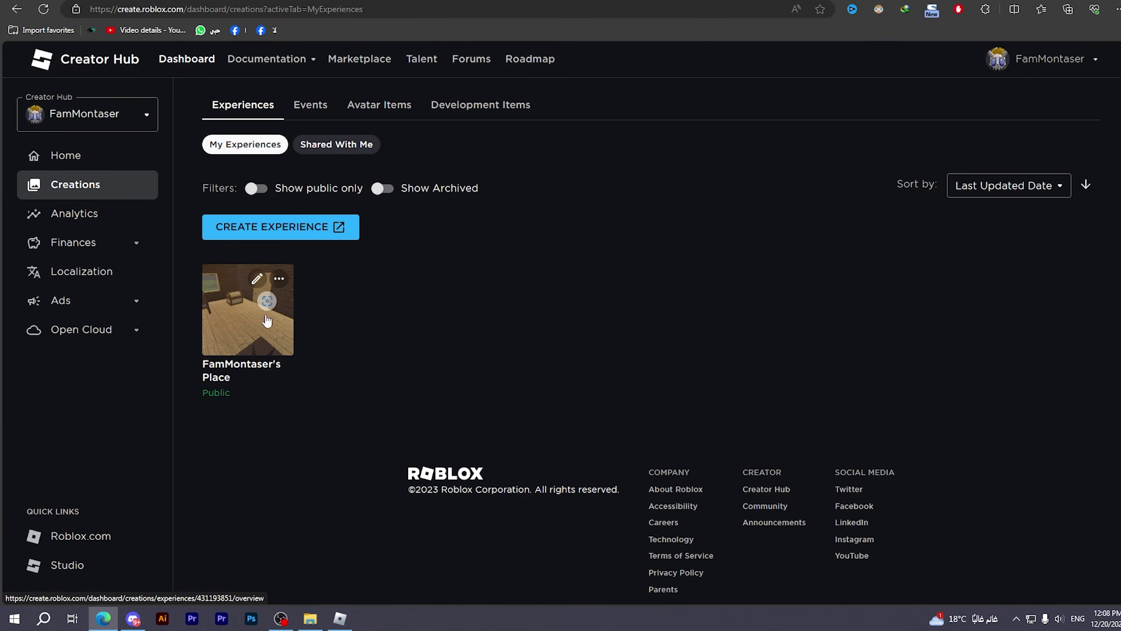
- Open the experience's overview page, then its Passes page under Monetization
left_click(249, 338)
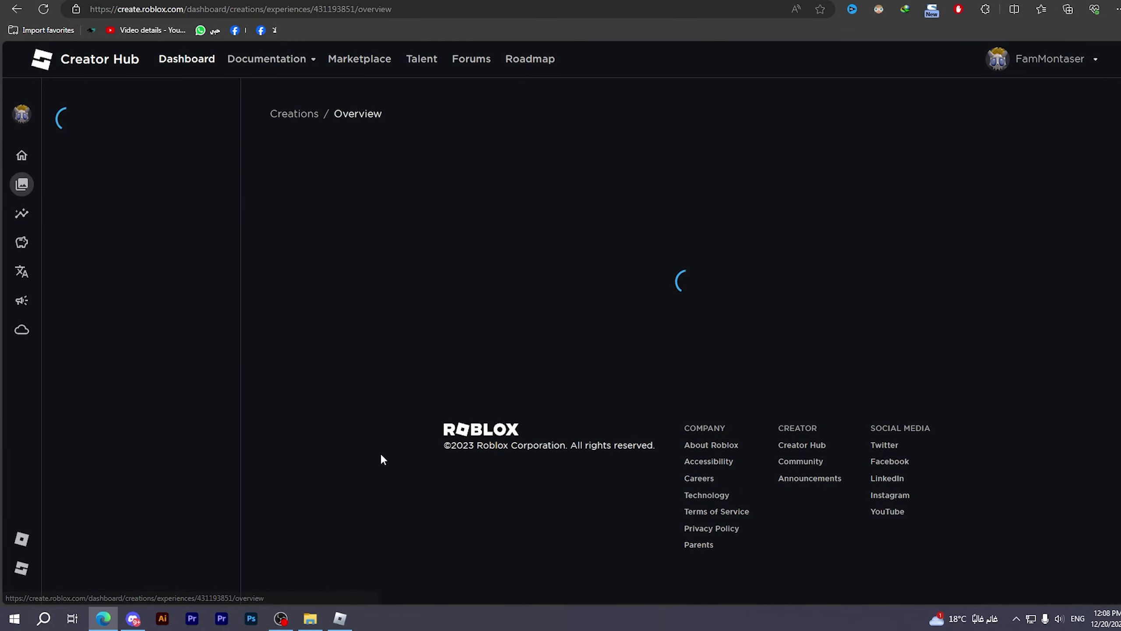
scroll(155, 432, "down", 3)
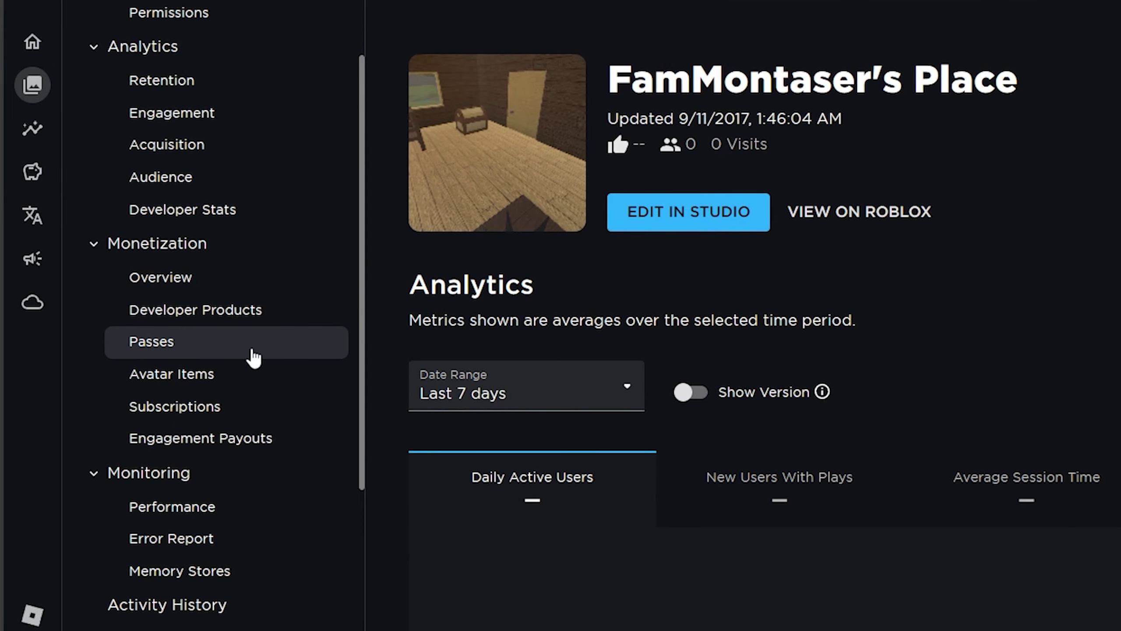
left_click(254, 358)
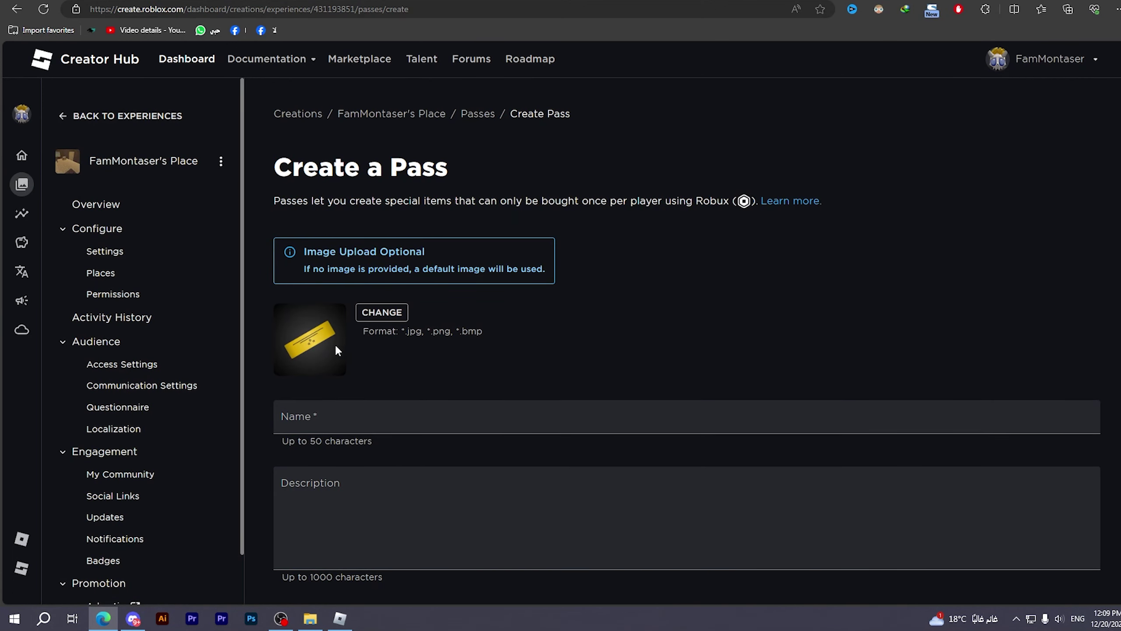
- Fill in the name 'Epic pass' and description 'Thanks for donation', then create the pass
scroll(337, 349, "down", 2)
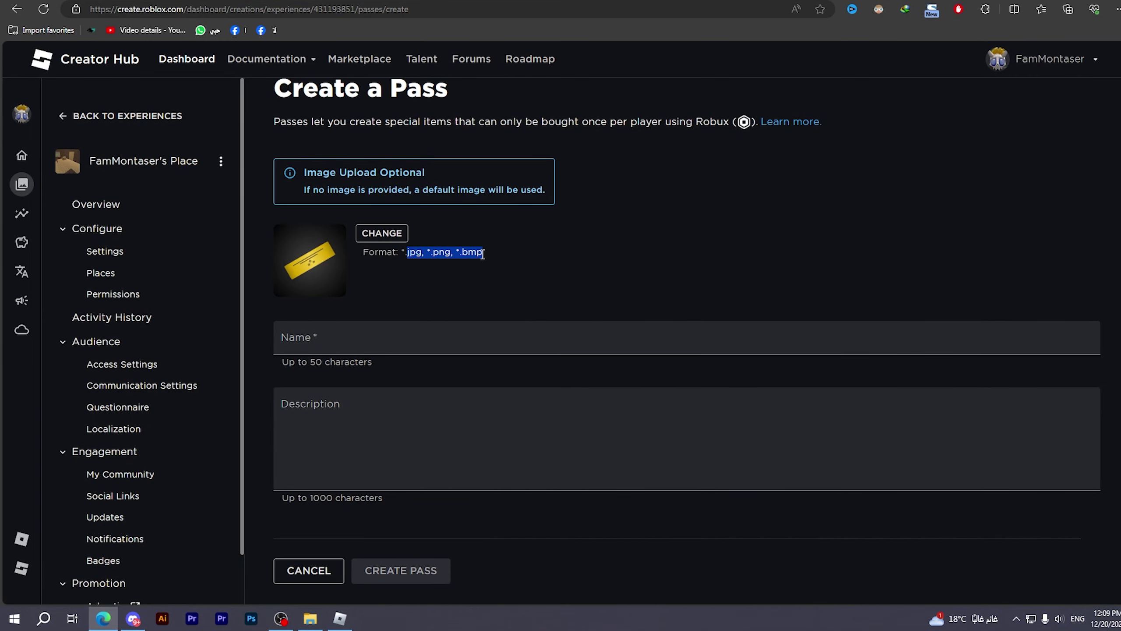
left_click(466, 266)
scroll(322, 273, "down", 4)
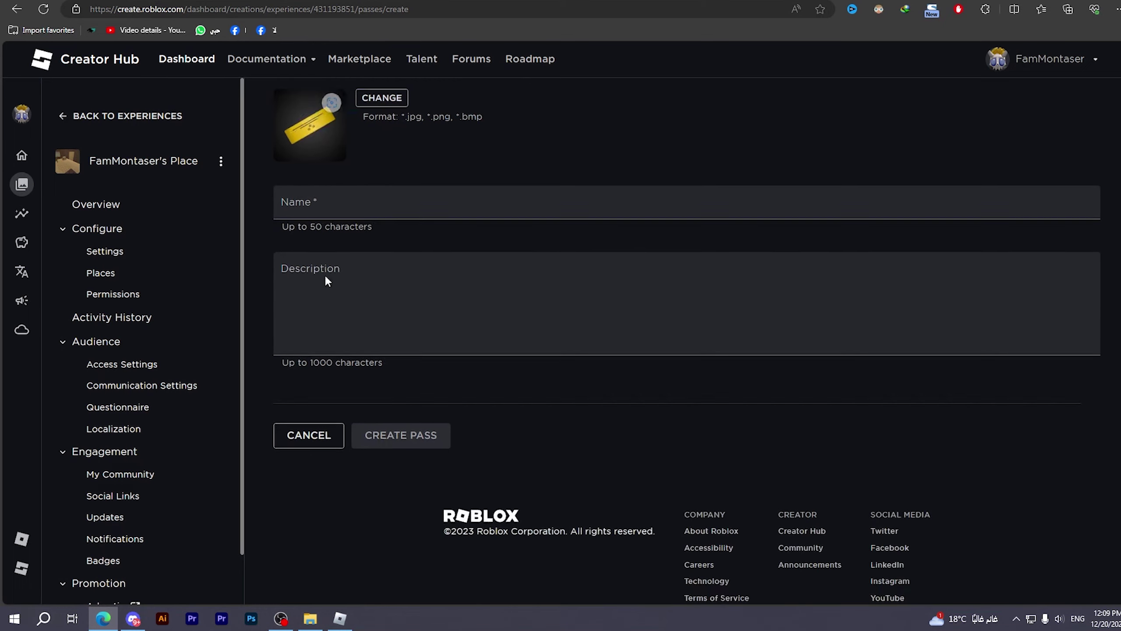
scroll(348, 265, "up", 4)
left_click(348, 346)
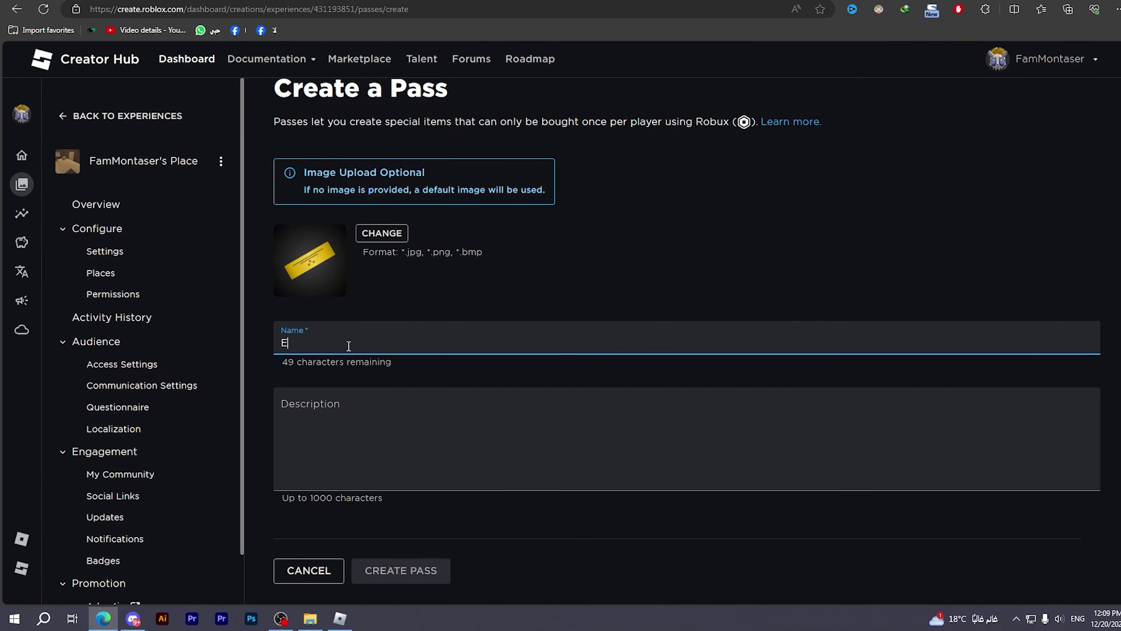
left_click(343, 408)
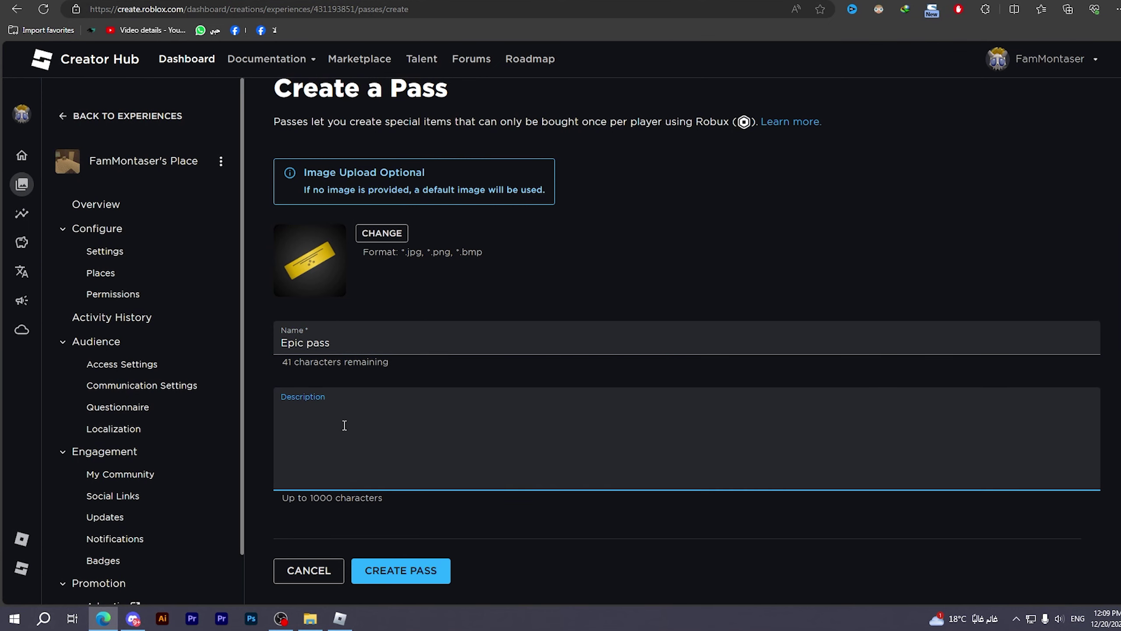
type("Thanks for donation")
left_click(422, 576)
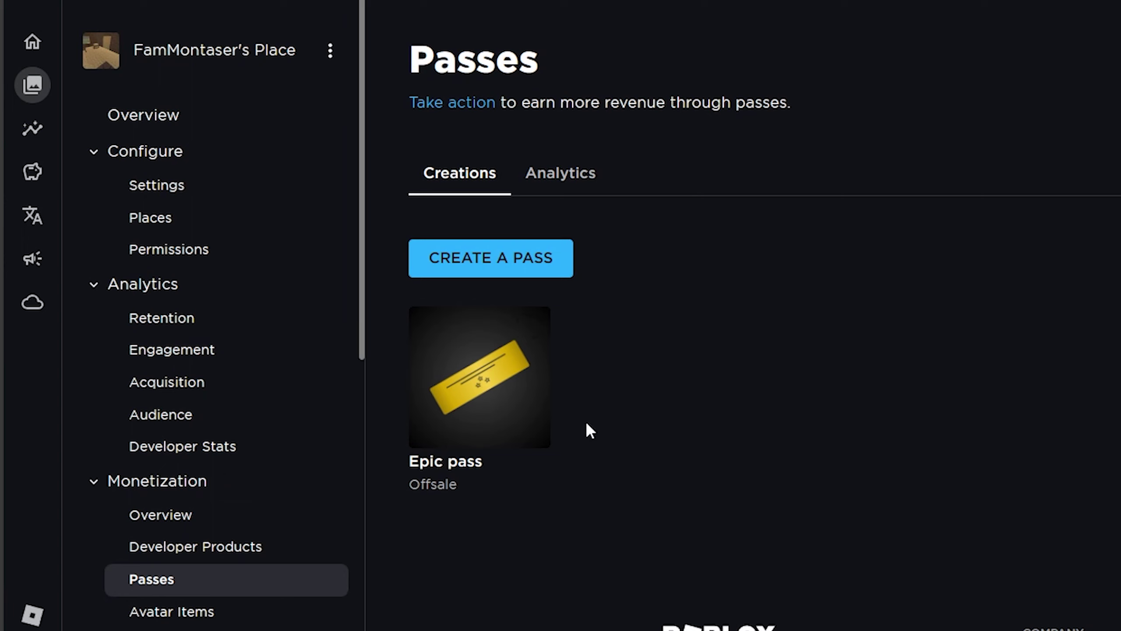
- Switch on Item for Sale for Epic pass, set the price to 3 Robux, and save
mouse_move(422, 495)
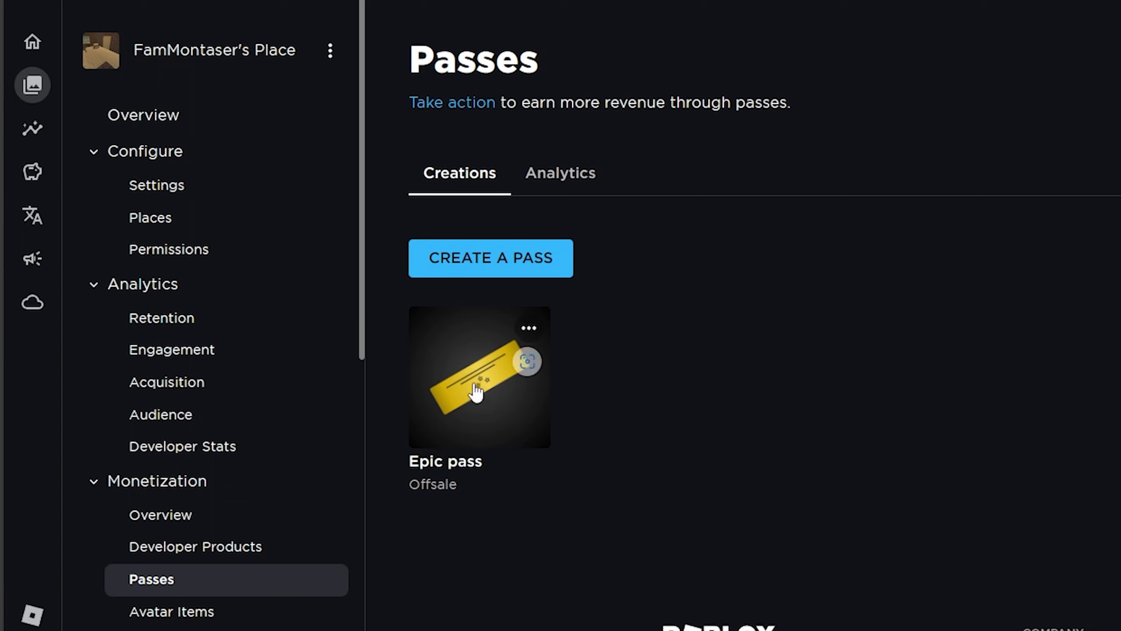
left_click(480, 410)
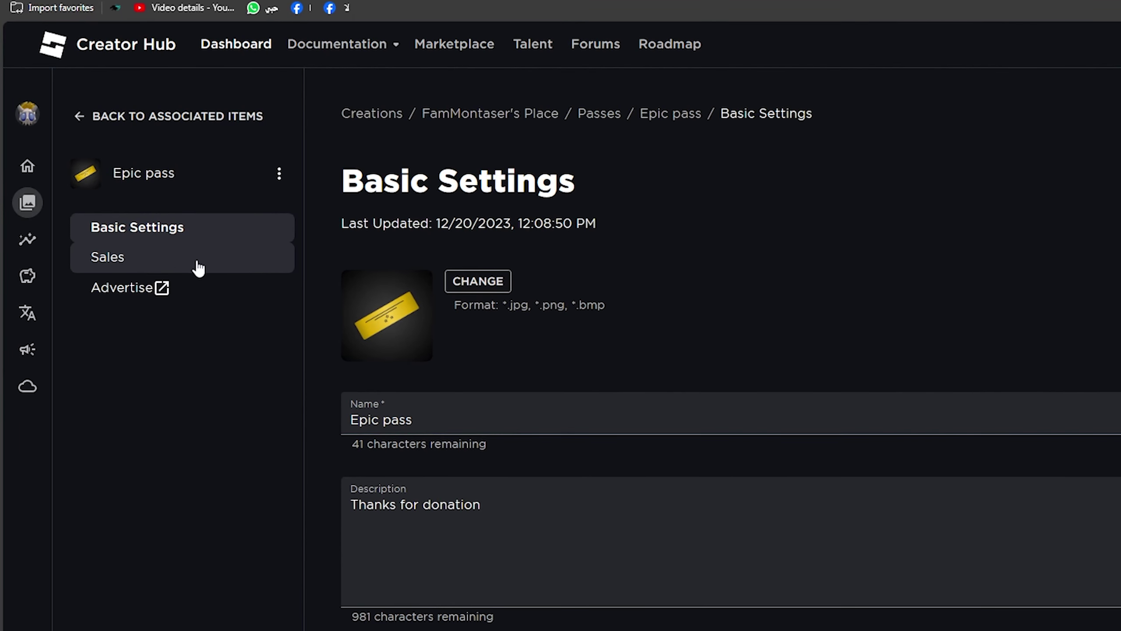
left_click(199, 267)
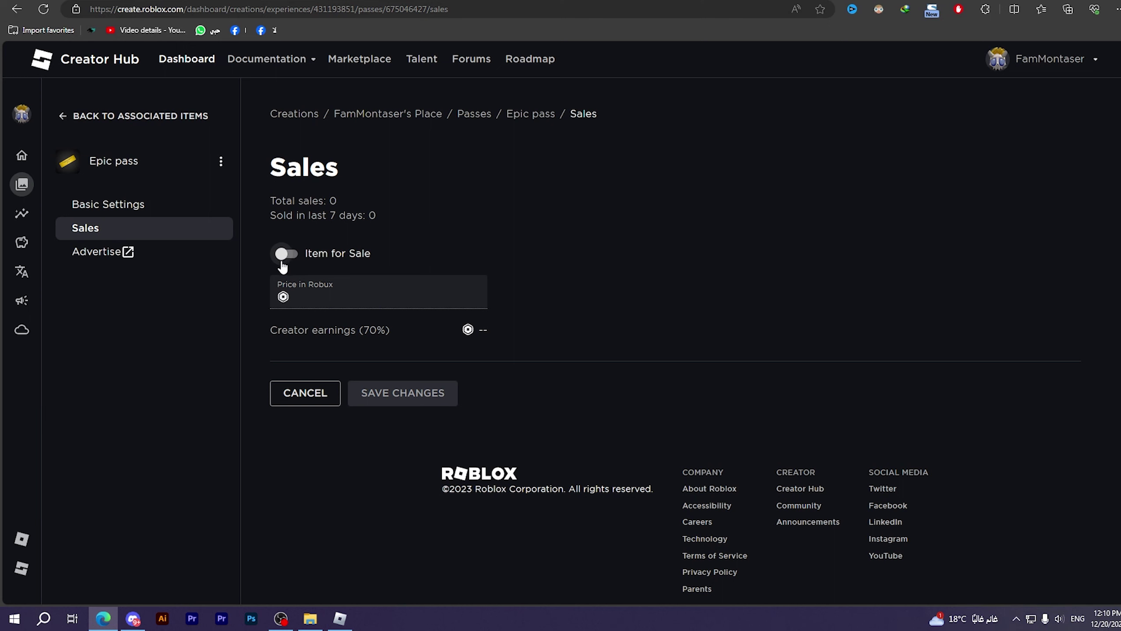
left_click(287, 255)
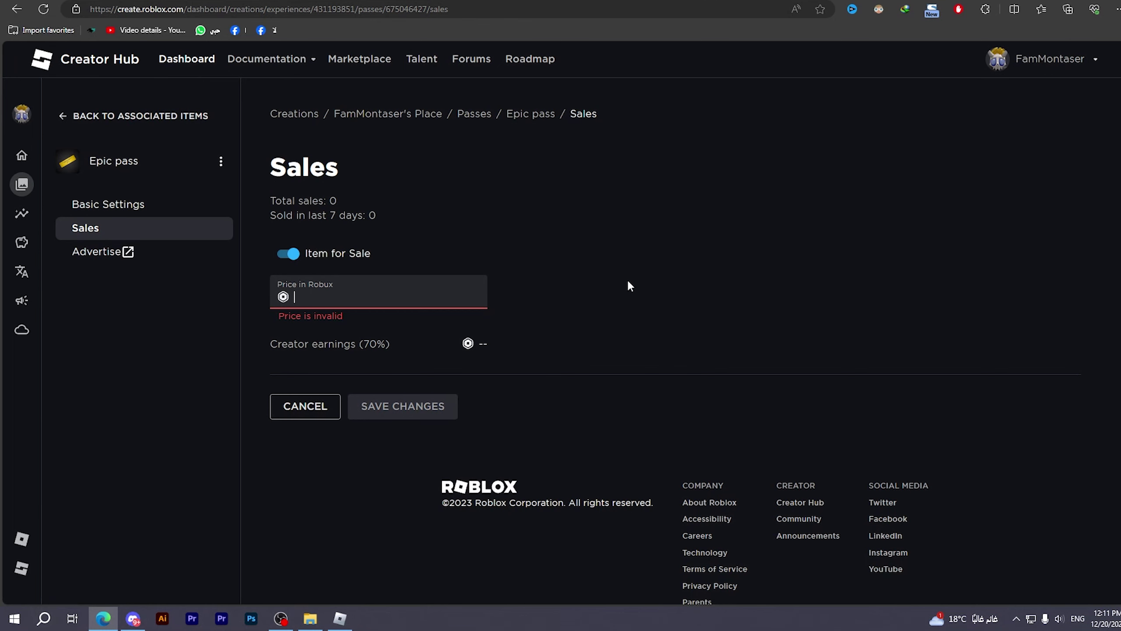
type("3")
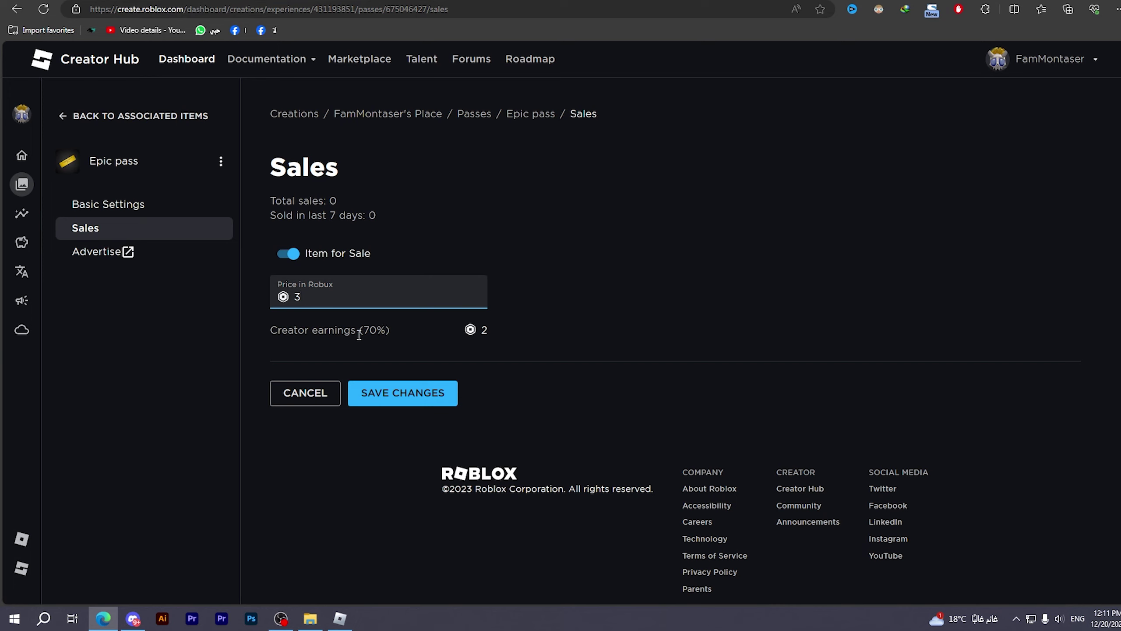
left_click(398, 394)
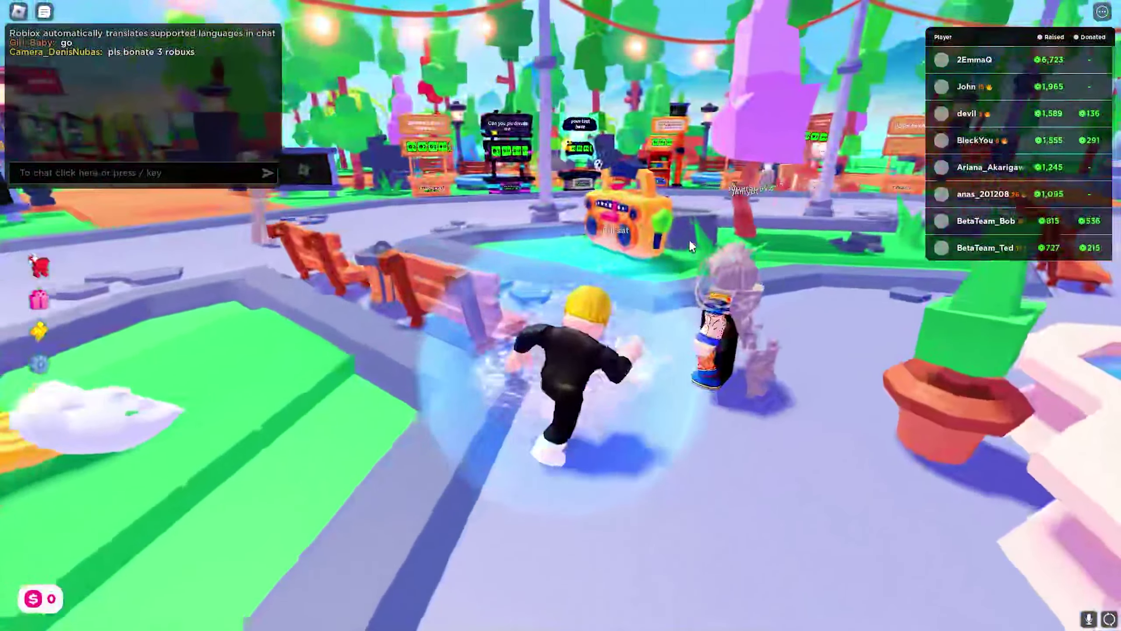
- Run to an unclaimed donation stand and claim it, confirming the Fam sign's 3-Robux Epic pass
key("w")
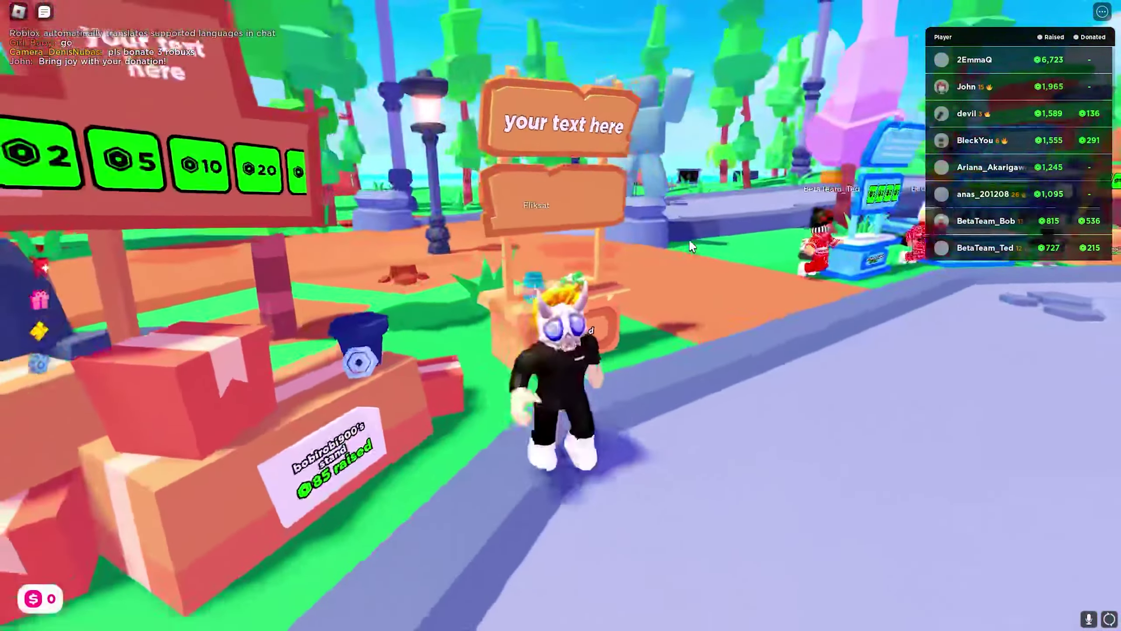
key("w")
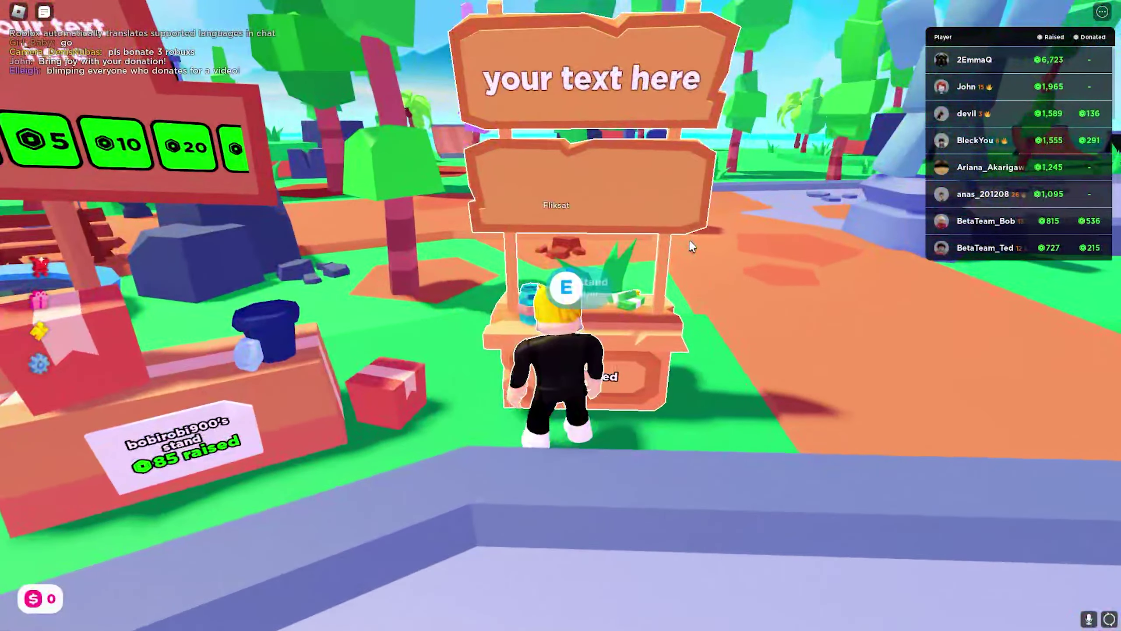
key("e")
mouse_move(529, 193)
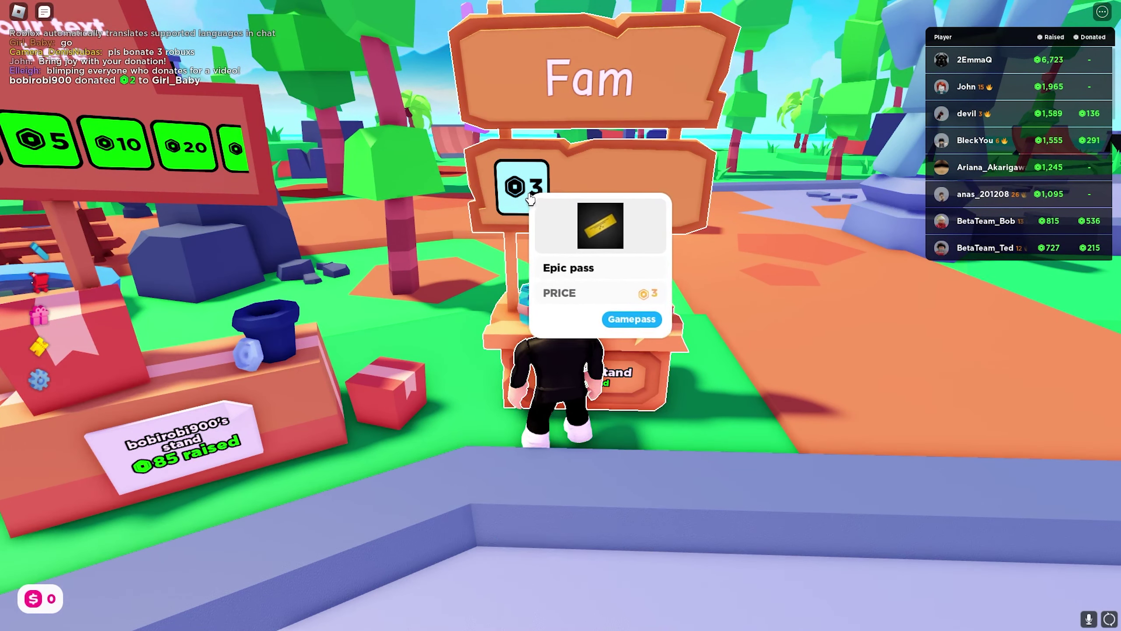
key("d")
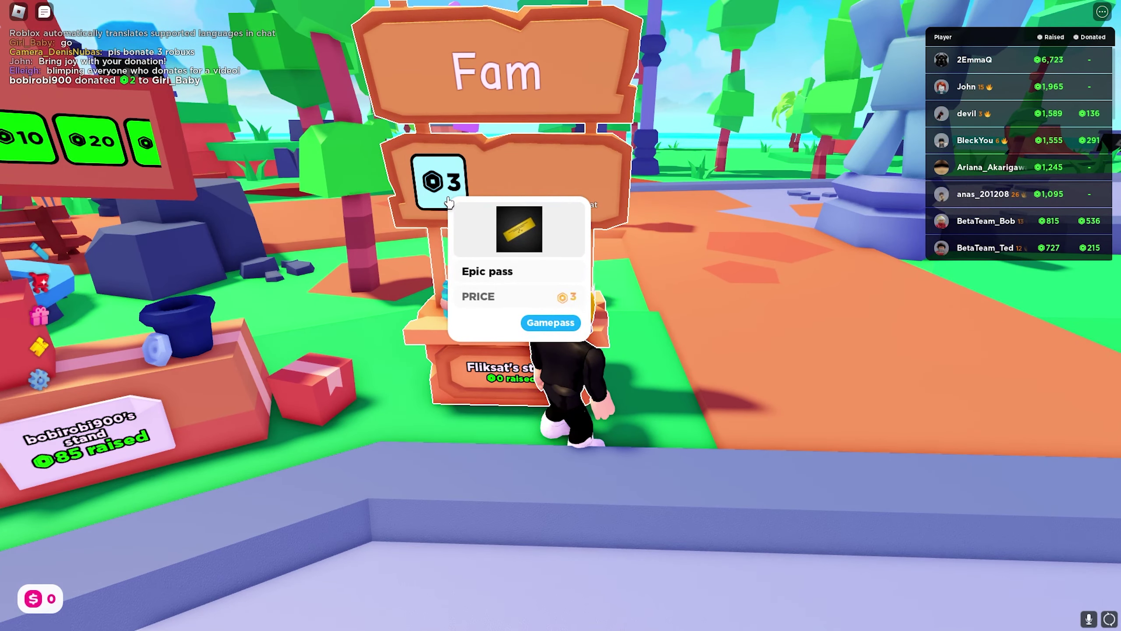